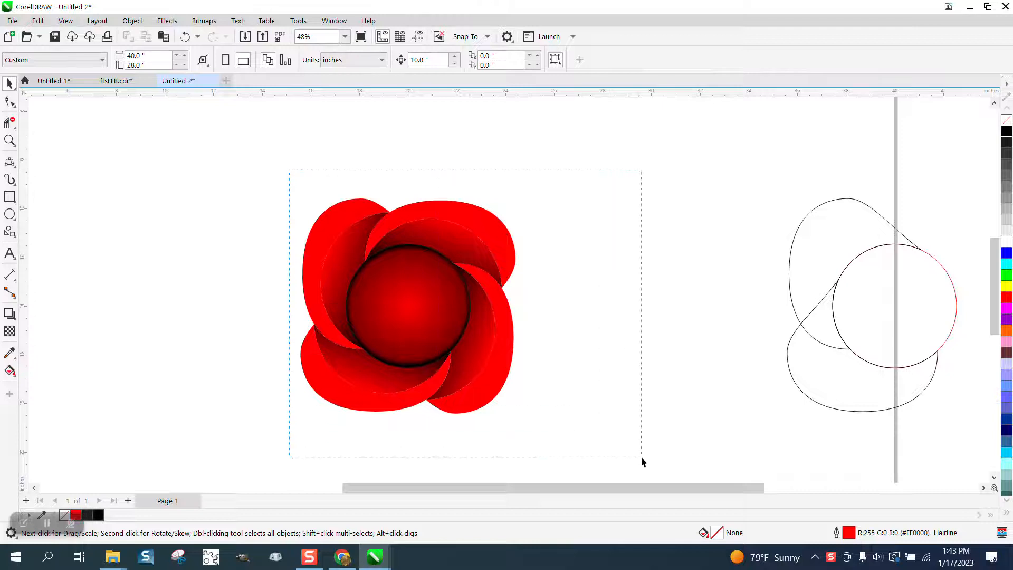
# Move the finished flower clear of the work area and draw a teardrop common shape about 3.7 by 4.6 inches
pyautogui.moveTo(416, 305); pyautogui.dragTo(151, 211)
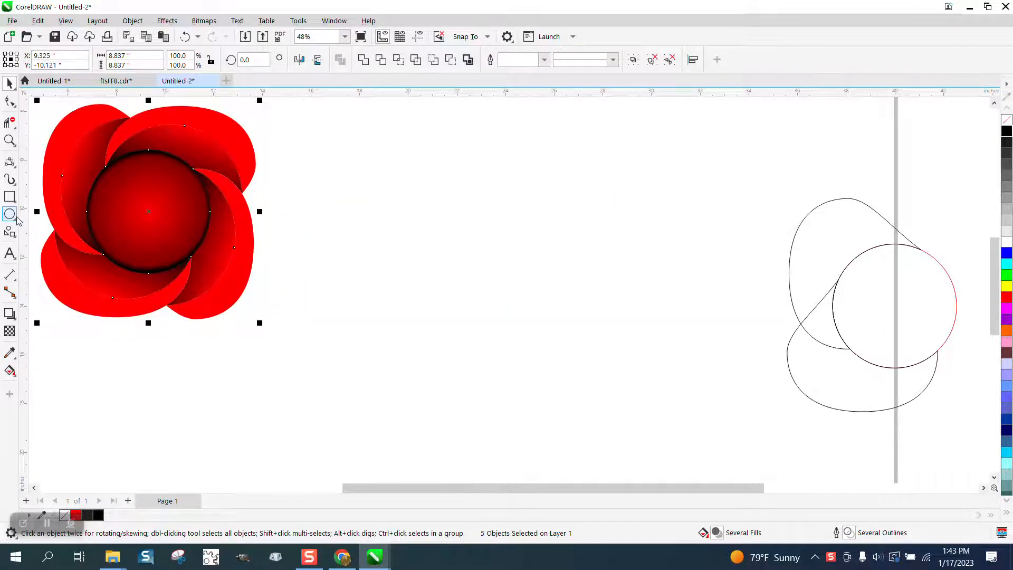
pyautogui.click(16, 241)
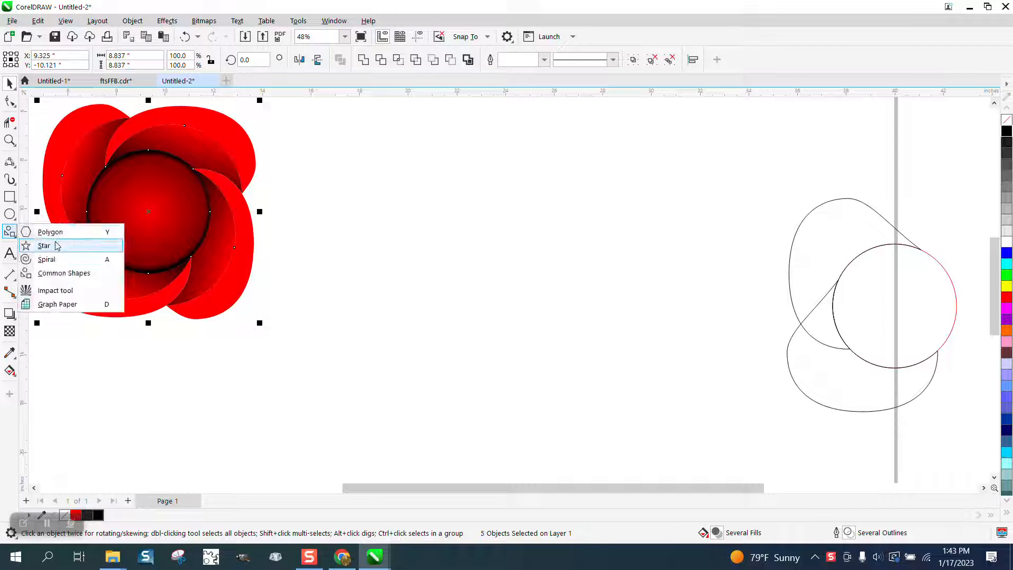
pyautogui.click(51, 272)
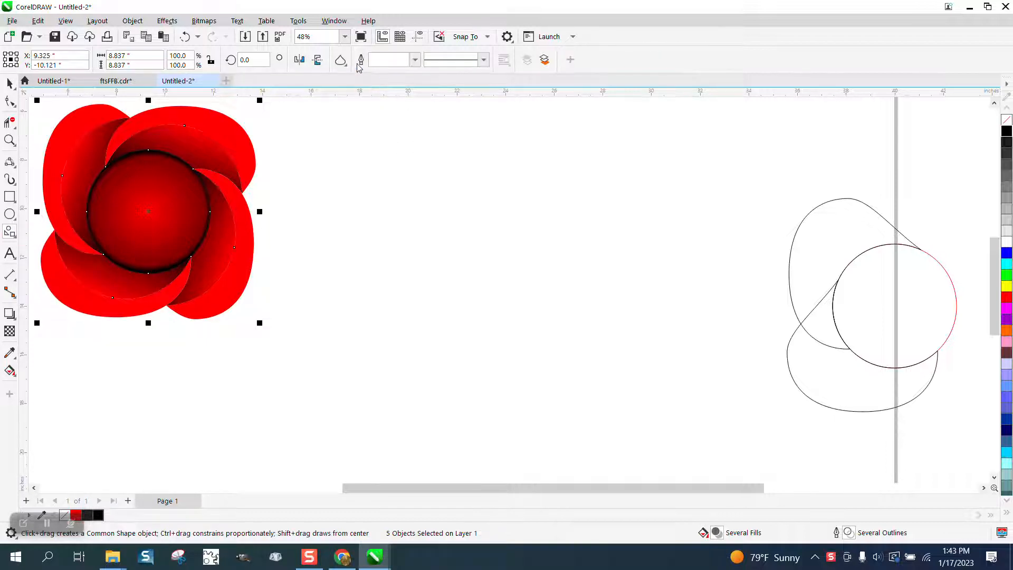
pyautogui.click(341, 60)
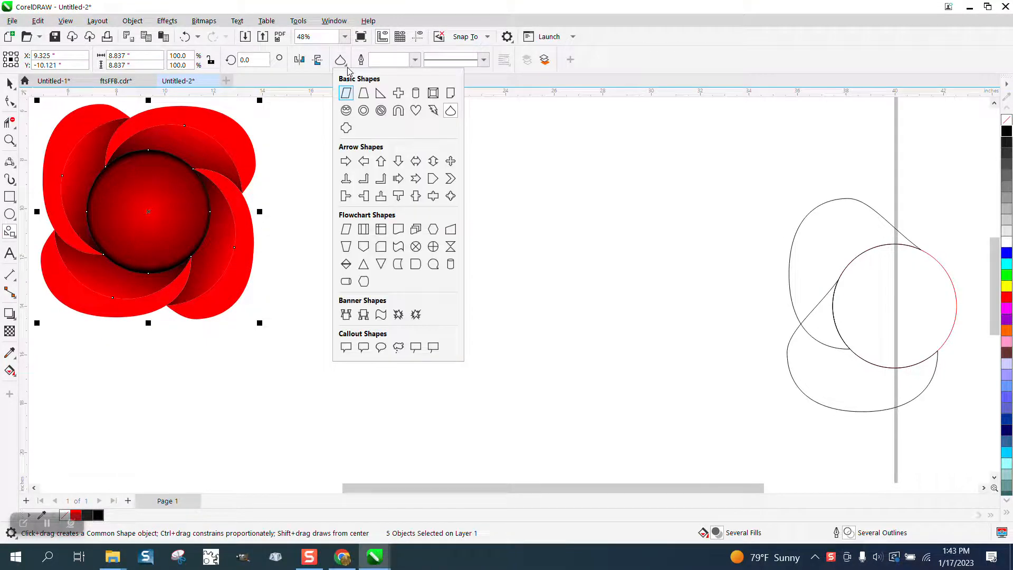
pyautogui.click(450, 110)
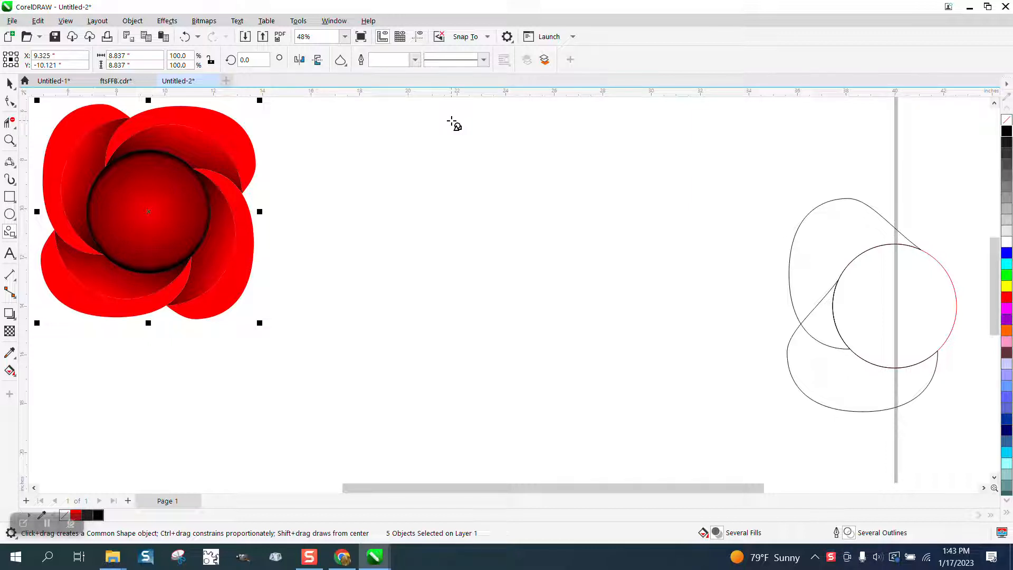
pyautogui.moveTo(549, 185); pyautogui.dragTo(459, 297)
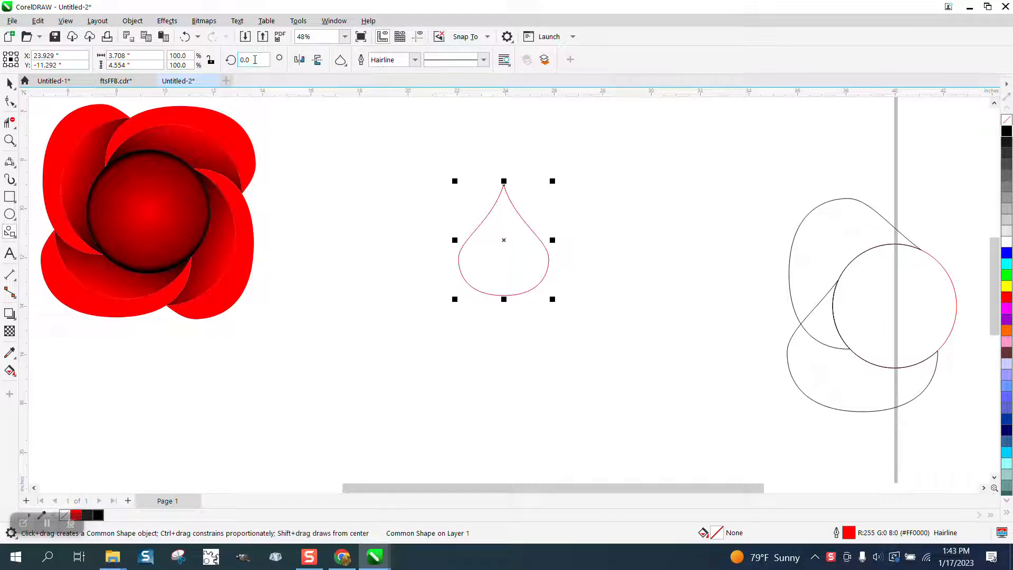
# Mirror the teardrop vertically and rotate it 90 degrees
pyautogui.click(318, 59)
pyautogui.moveTo(258, 60); pyautogui.dragTo(210, 61)
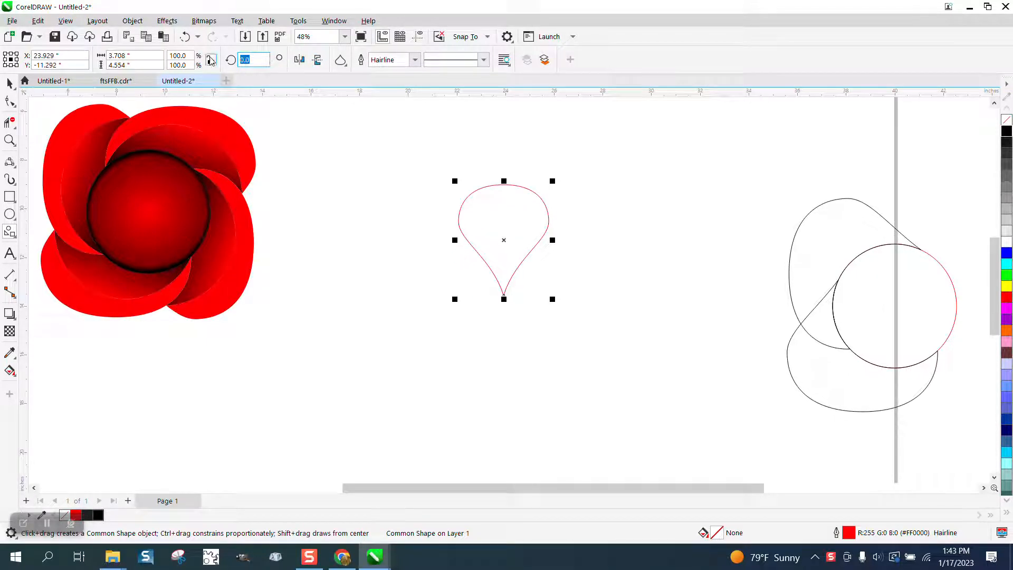
pyautogui.write('90')
pyautogui.press('Return')
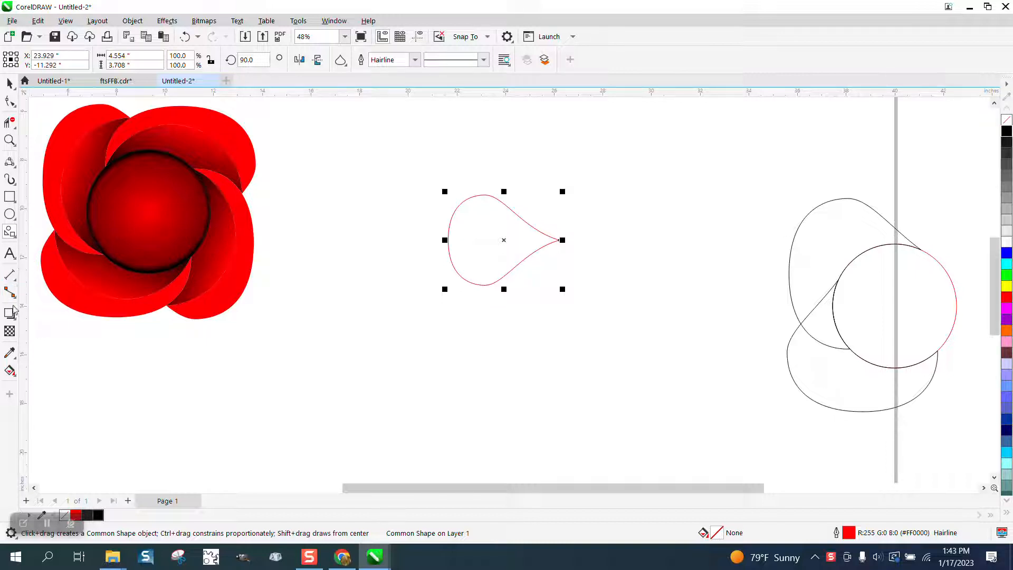
# Draw a circle about 3.8 inches in diameter and place it over the teardrop's pointed end
pyautogui.click(10, 213)
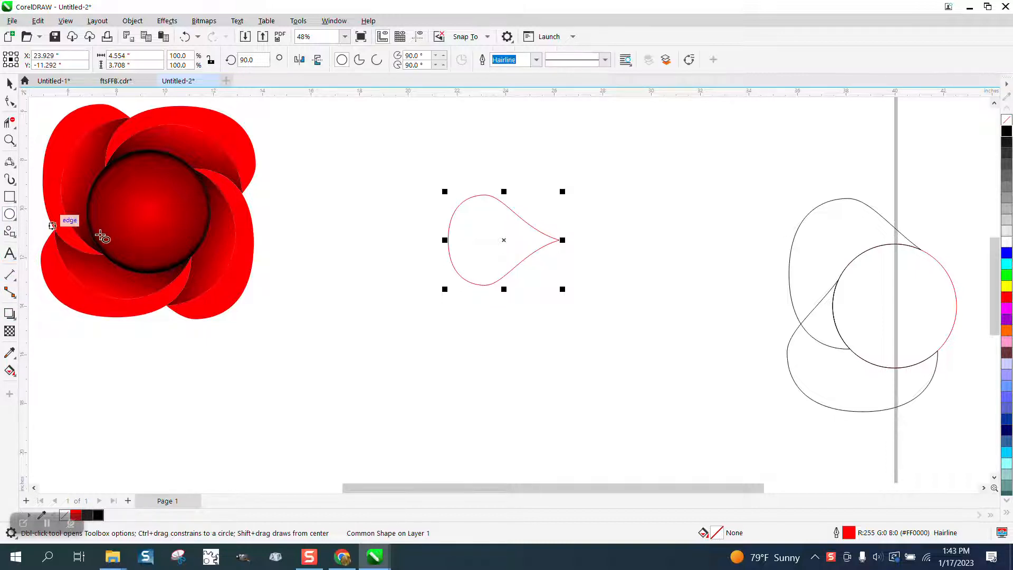
pyautogui.moveTo(410, 274); pyautogui.dragTo(311, 374)
pyautogui.click(9, 82)
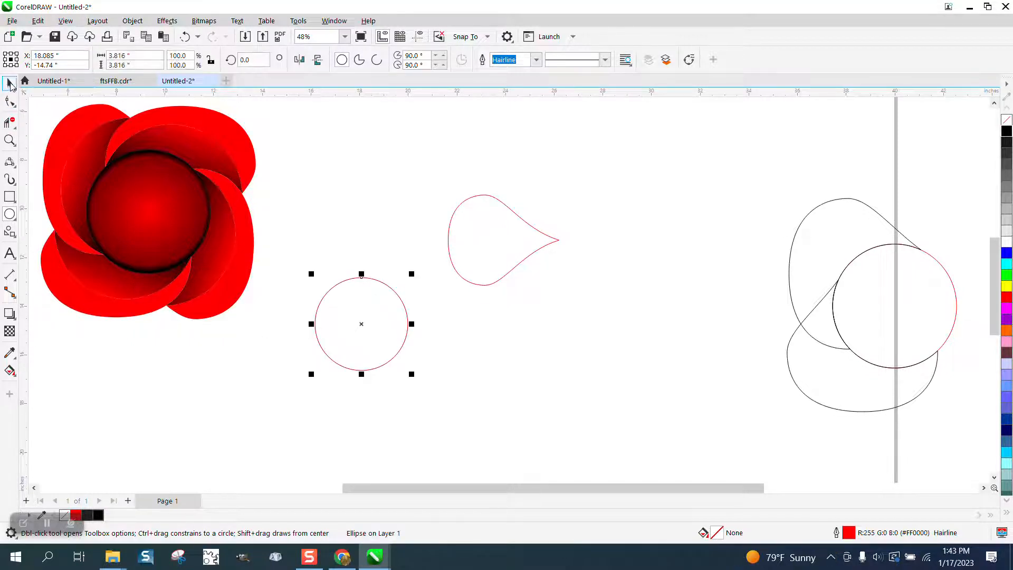
pyautogui.moveTo(363, 324); pyautogui.dragTo(521, 269)
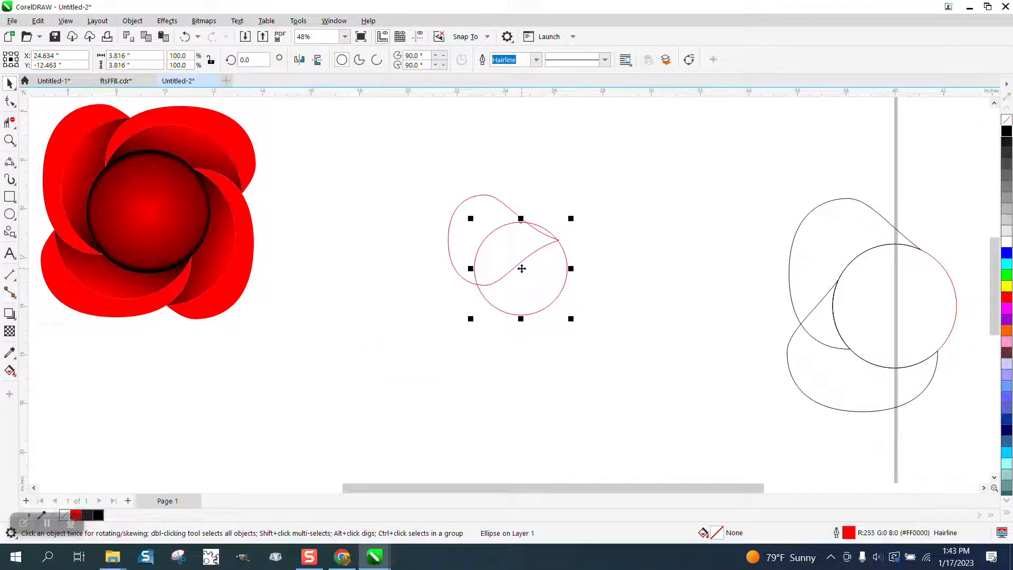
# Centre the circle on the page, reposition the teardrop to overlap its upper part, and show the guidelines
pyautogui.hotkey('ctrl', 'z')
pyautogui.click(528, 274)
pyautogui.click(508, 240)
pyautogui.moveTo(507, 240); pyautogui.dragTo(390, 281)
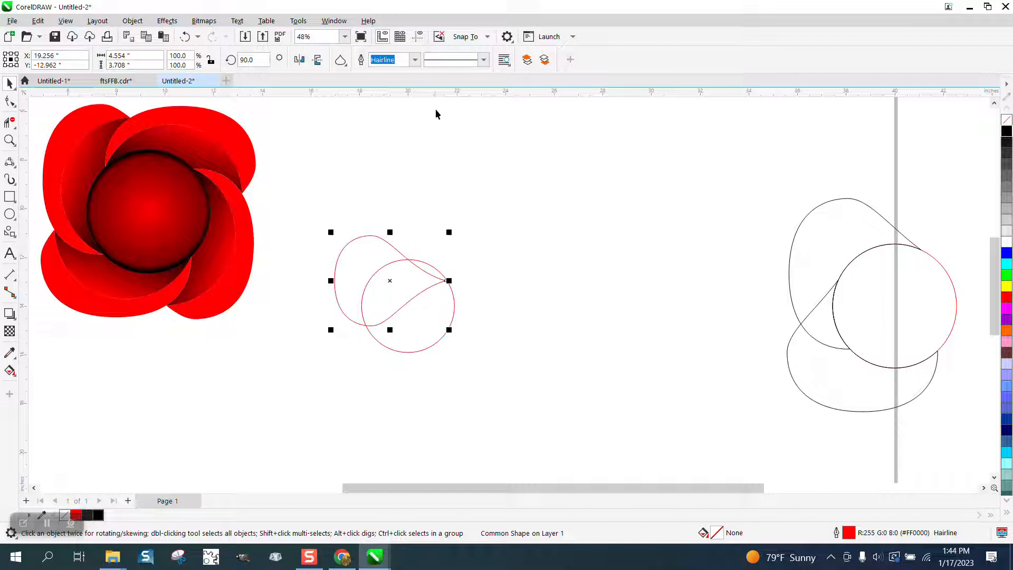
pyautogui.click(417, 36)
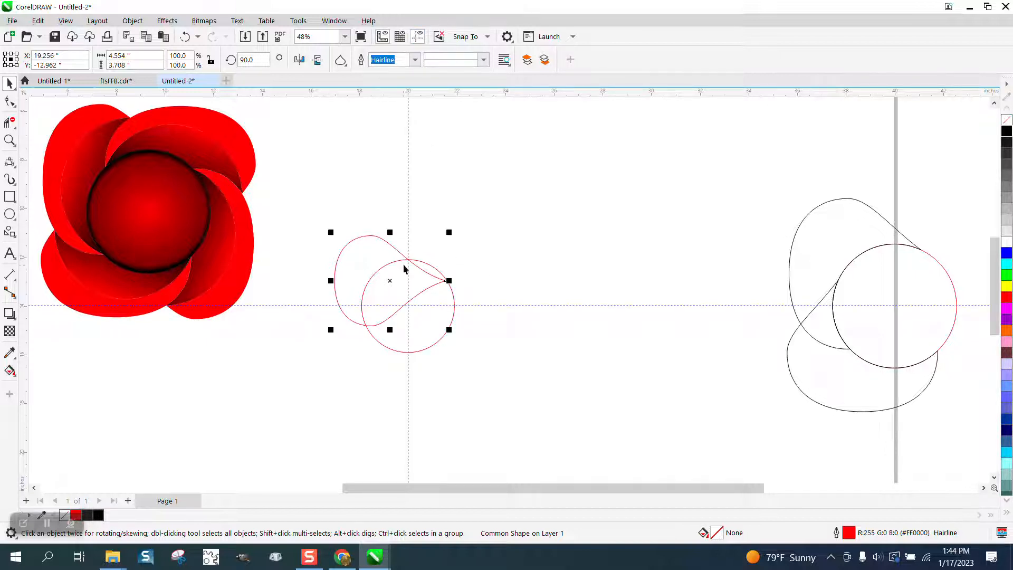
# Create a petal with Smart Fill from the teardrop area outside the circle and remove its fill
pyautogui.click(10, 370)
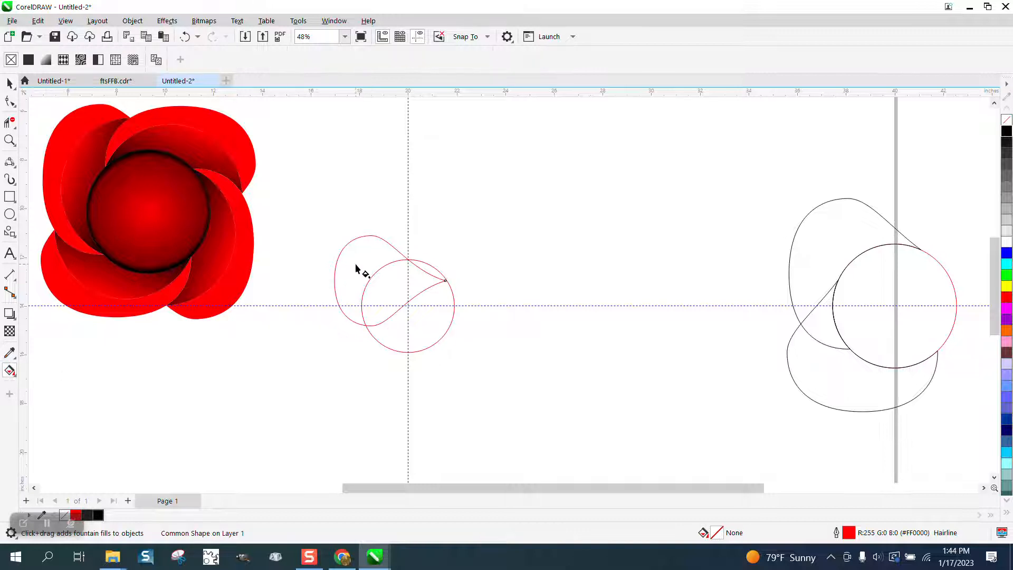
pyautogui.click(16, 376)
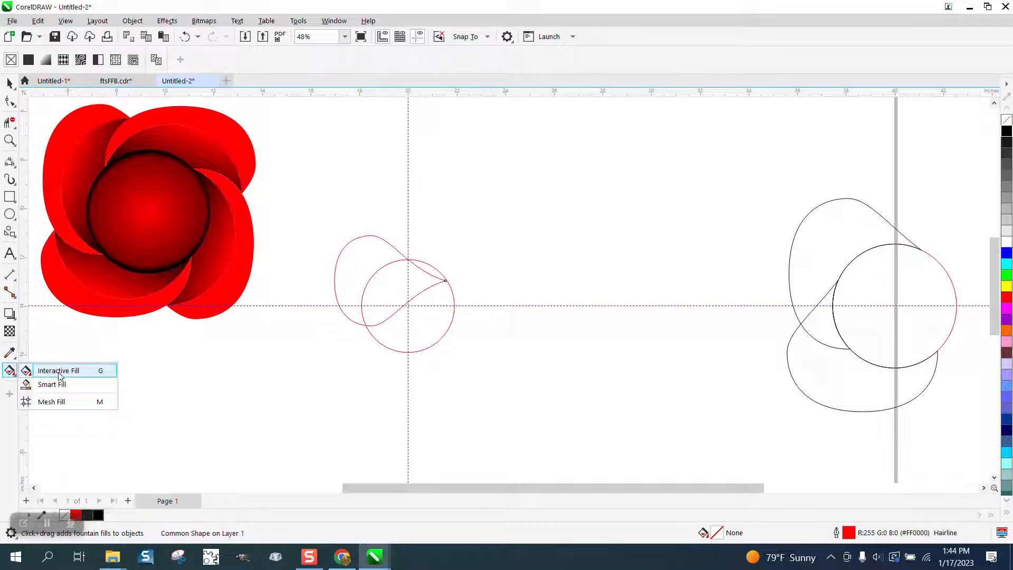
pyautogui.click(55, 385)
pyautogui.click(354, 273)
pyautogui.press('space')
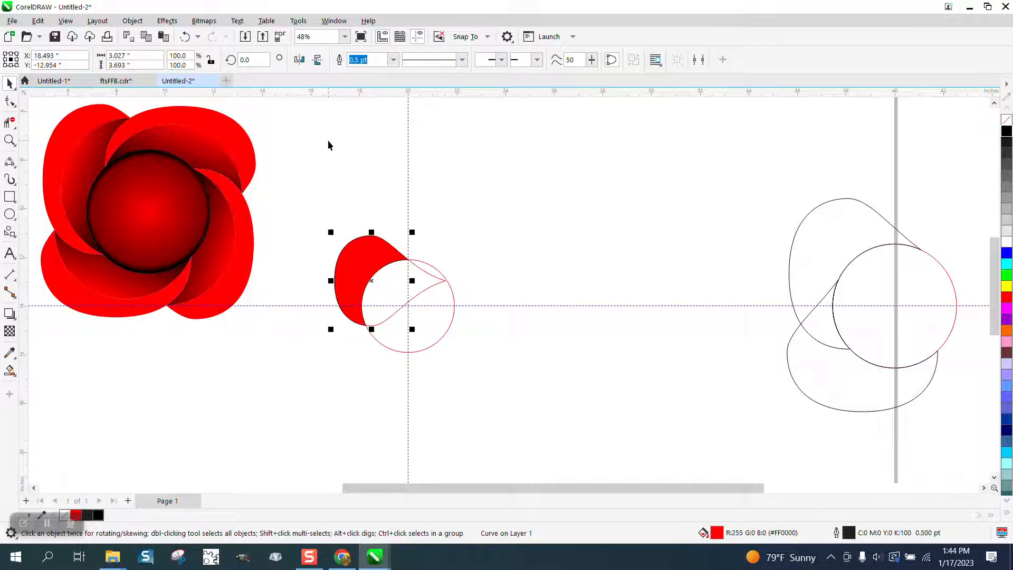
pyautogui.click(1006, 120)
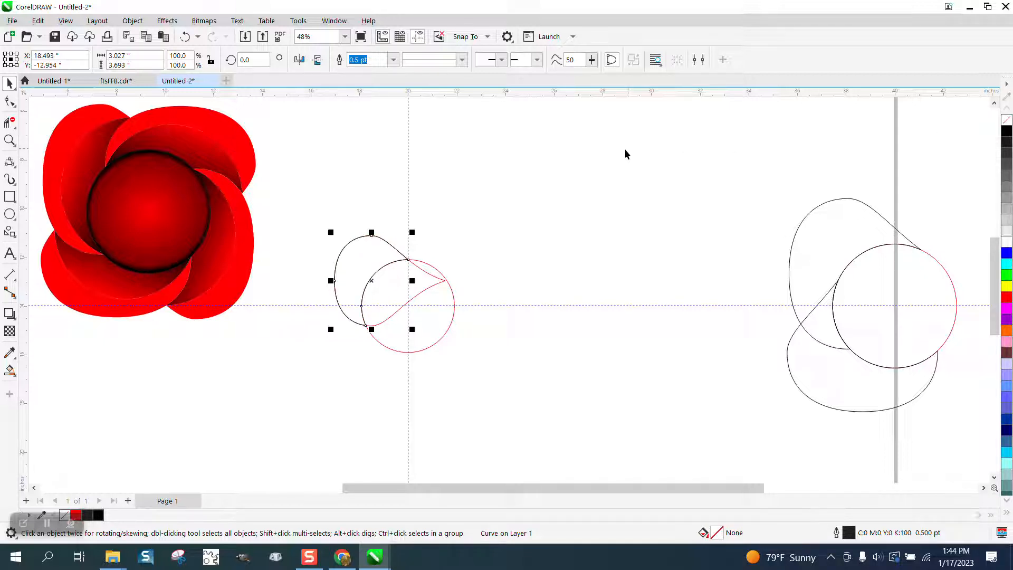
# Move the petal's rotation centre to the circle's centre and make a copy rotated 90 degrees
pyautogui.click(385, 288)
pyautogui.moveTo(371, 280); pyautogui.dragTo(408, 303)
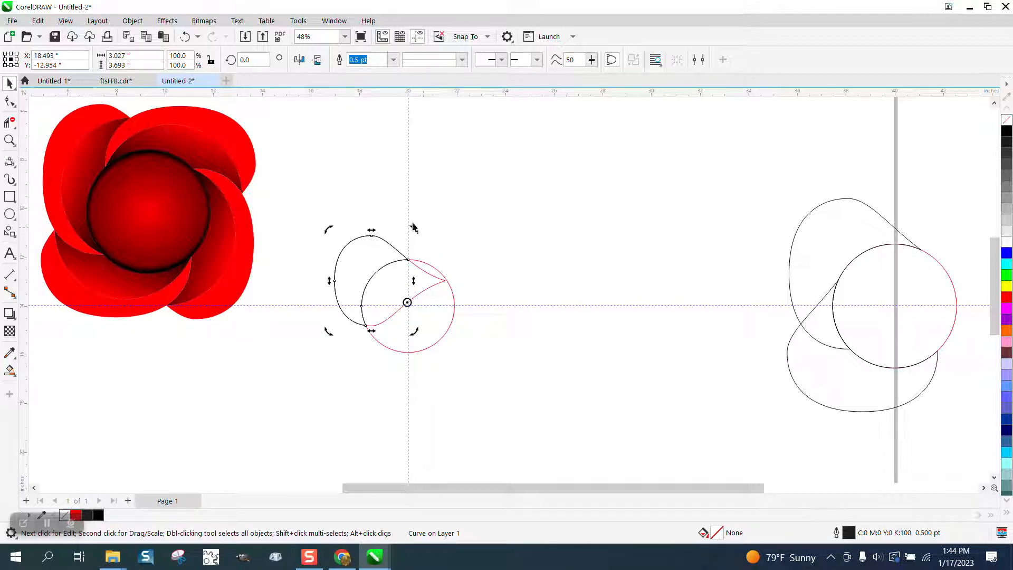
pyautogui.moveTo(257, 59); pyautogui.dragTo(218, 67)
pyautogui.write('90')
pyautogui.hotkey('ctrl', 'Return')
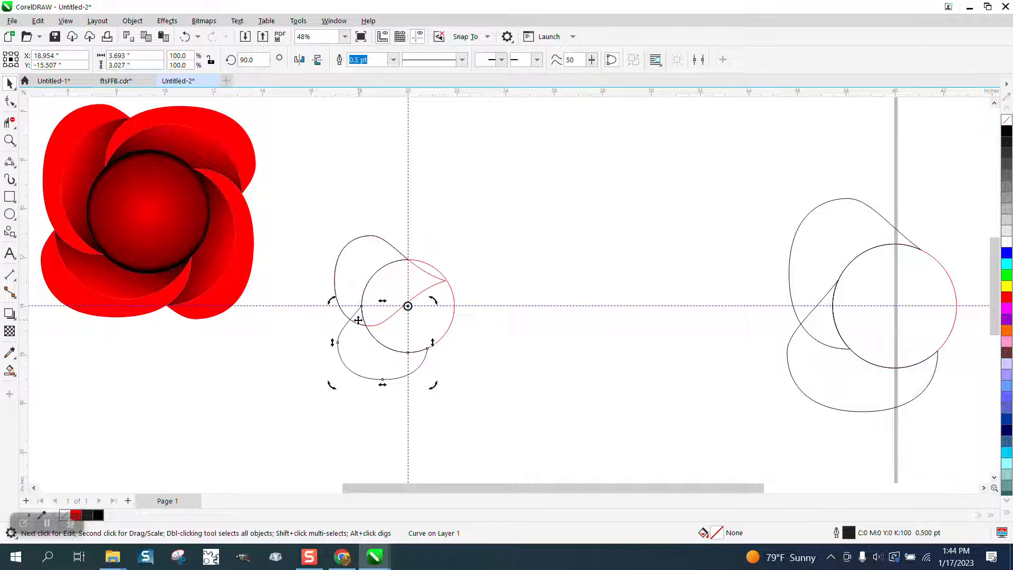
# Smart Fill the exposed part of the lower petal in red and nudge the new shape 10 inches to the right
pyautogui.click(9, 370)
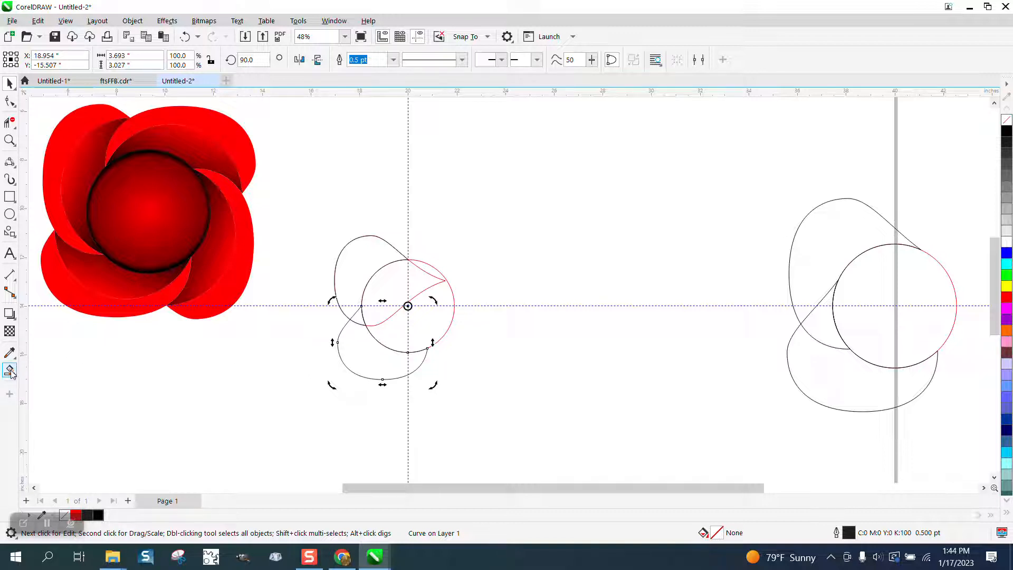
pyautogui.click(382, 363)
pyautogui.press('Right')
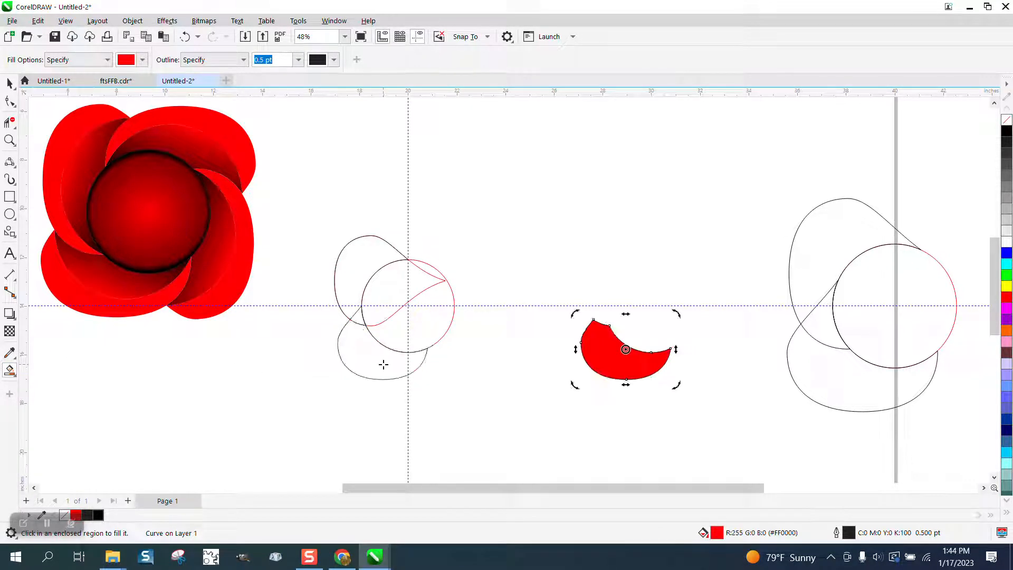
# Nudge the construction outlines 10 inches up and right, and return the red petal 10 inches to the left
pyautogui.click(10, 82)
pyautogui.moveTo(329, 200); pyautogui.dragTo(489, 400)
pyautogui.press('Up')
pyautogui.press('Right')
pyautogui.moveTo(563, 294); pyautogui.dragTo(701, 409)
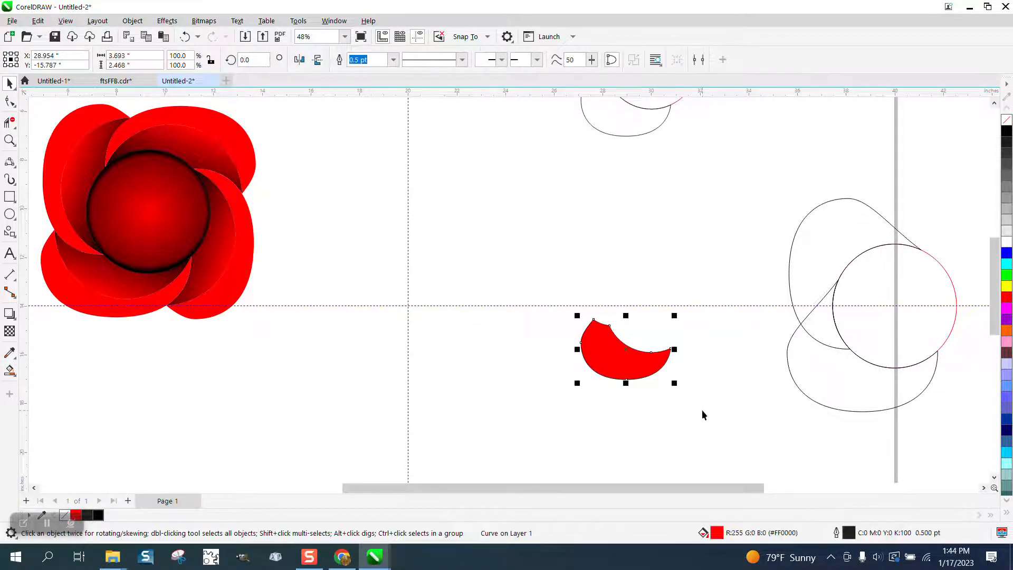
pyautogui.press('Left')
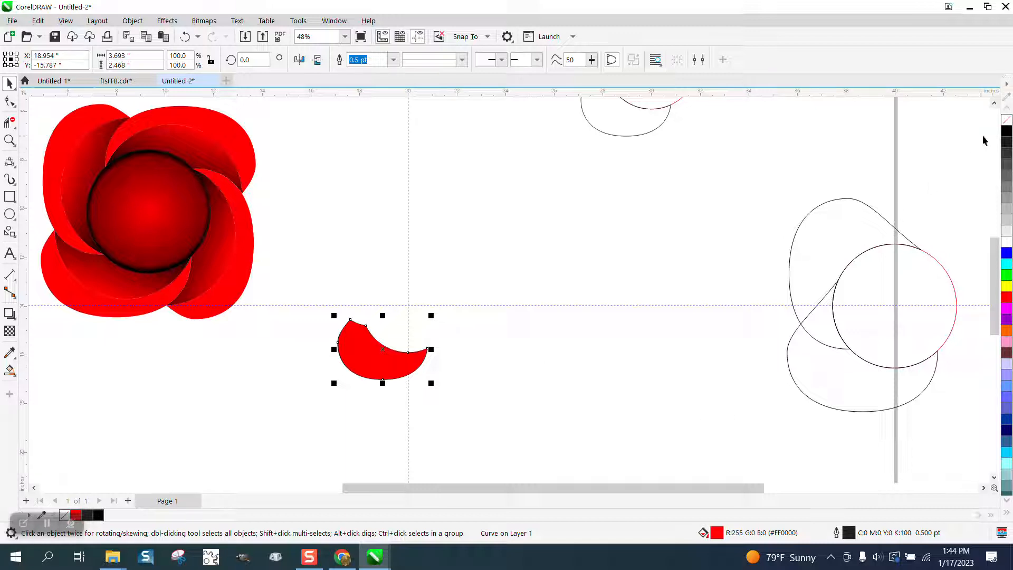
# Remove the petal's fill and set its outline colour to red
pyautogui.click(1006, 120)
pyautogui.rightClick(1006, 132)
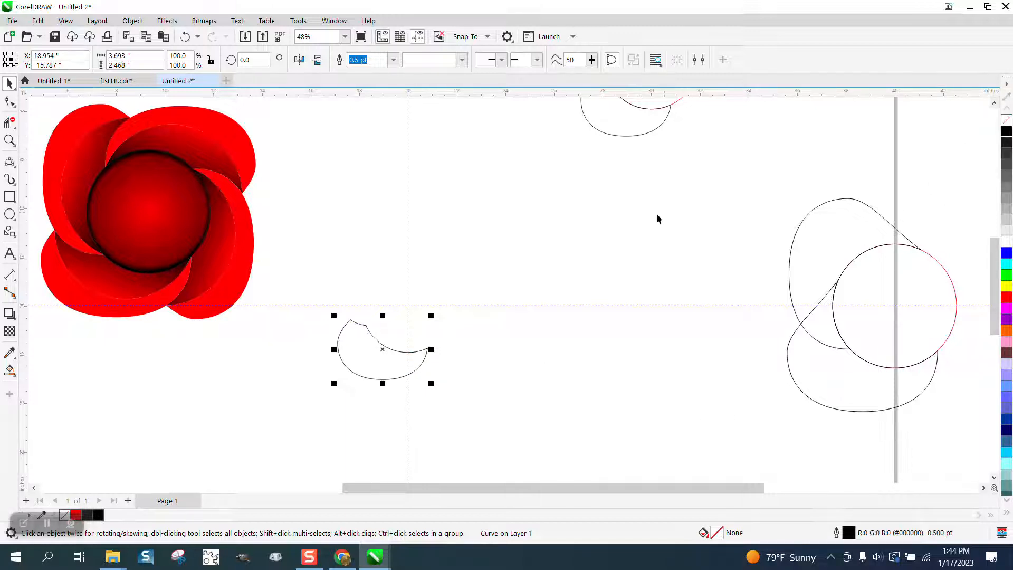
pyautogui.rightClick(1005, 297)
# Draw a 3-point curve inside the petal between its two tips, bowed downward to form an inner crescent
pyautogui.click(9, 140)
pyautogui.moveTo(318, 303); pyautogui.dragTo(544, 414)
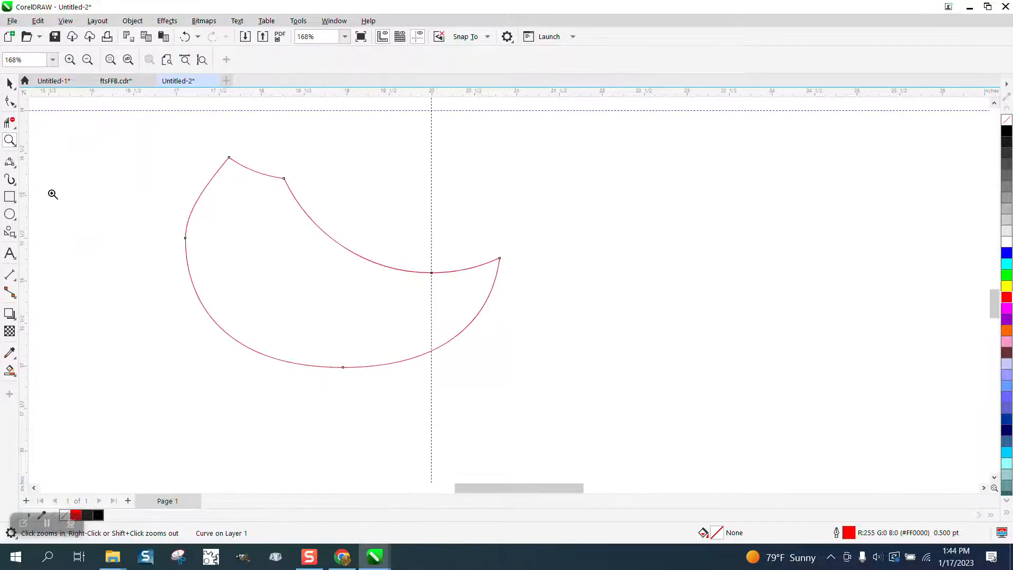
pyautogui.click(12, 164)
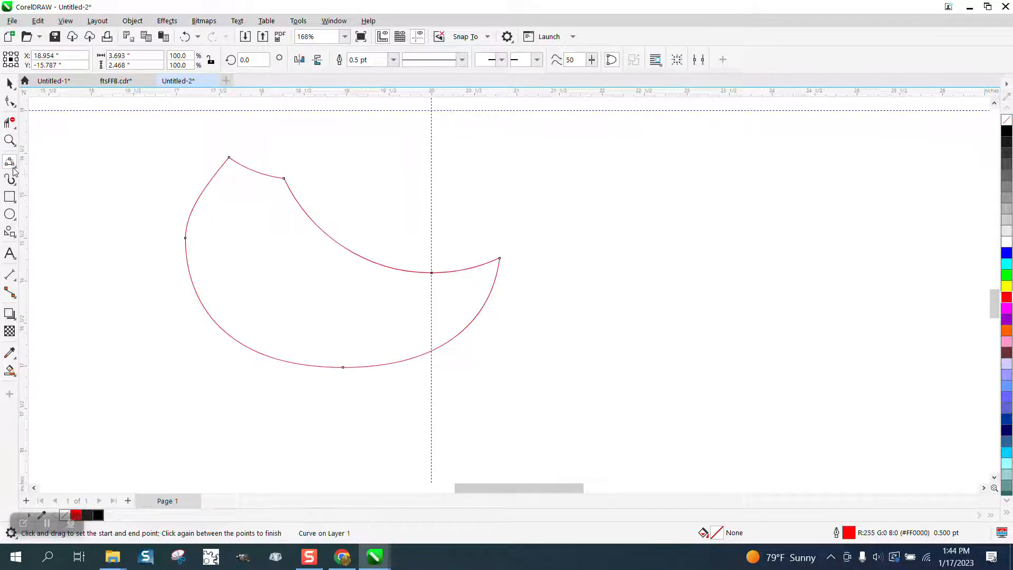
pyautogui.click(15, 167)
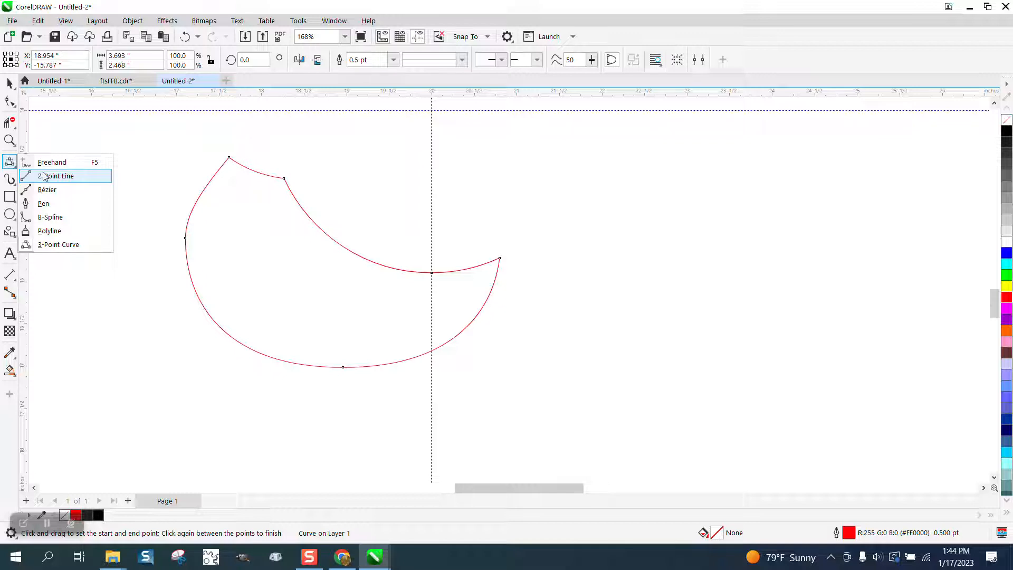
pyautogui.click(52, 244)
pyautogui.moveTo(229, 158); pyautogui.dragTo(499, 258)
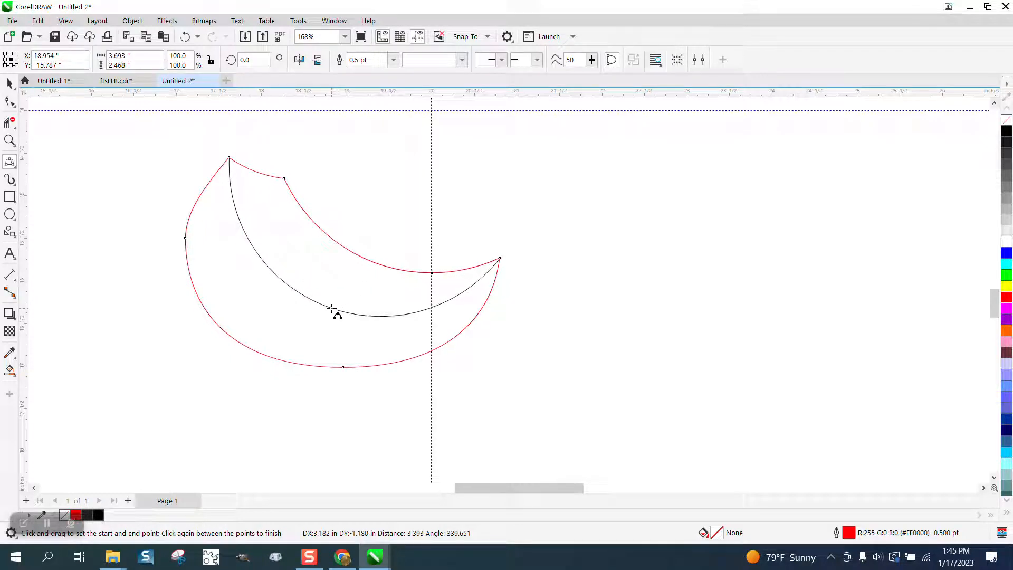
pyautogui.click(334, 309)
# Fill both regions of the divided petal with red using Smart Fill
pyautogui.click(10, 83)
pyautogui.scroll(-2, 234, 252)
pyautogui.scroll(-2, 491, 295)
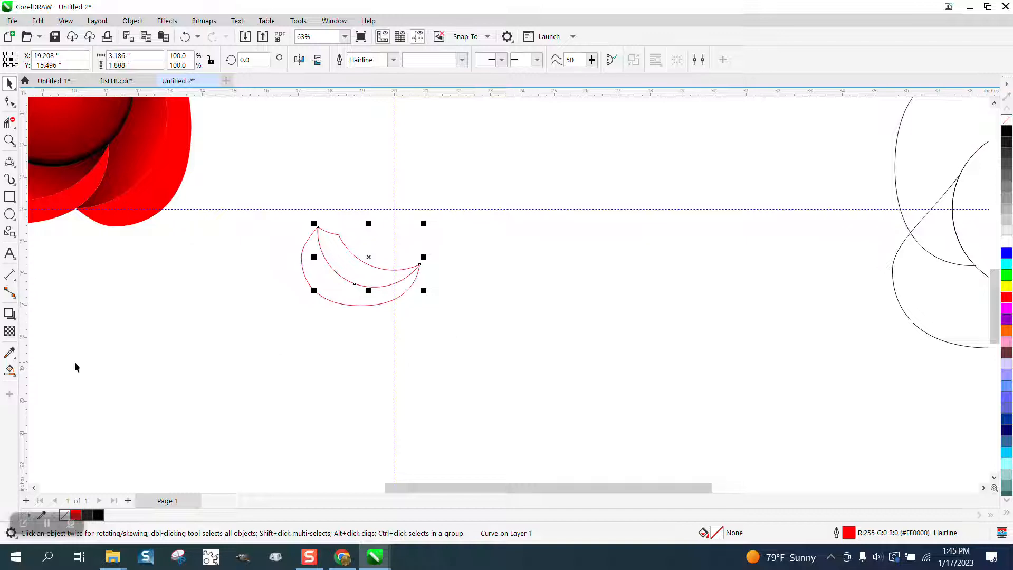
pyautogui.click(9, 370)
pyautogui.click(321, 269)
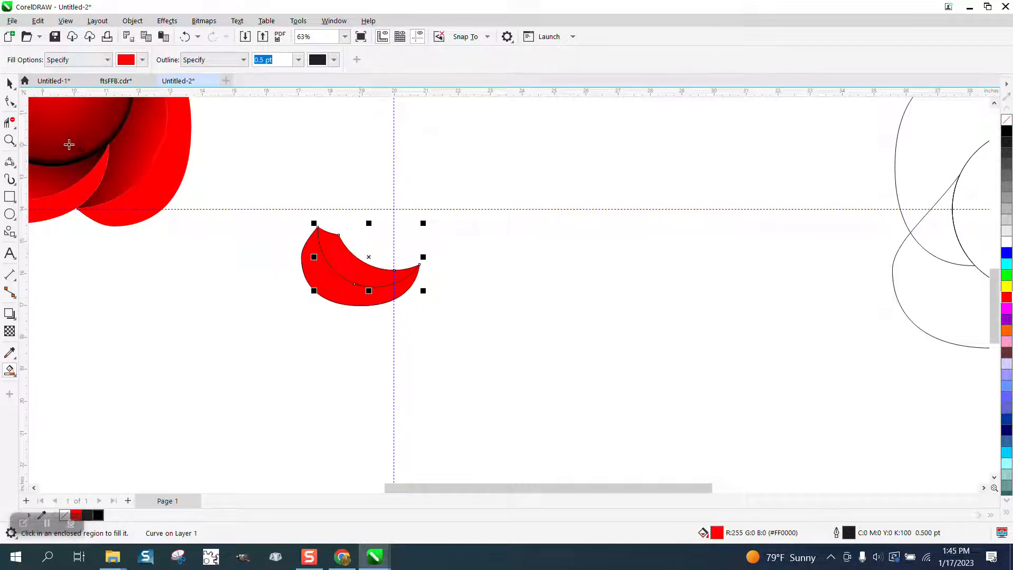
pyautogui.click(9, 83)
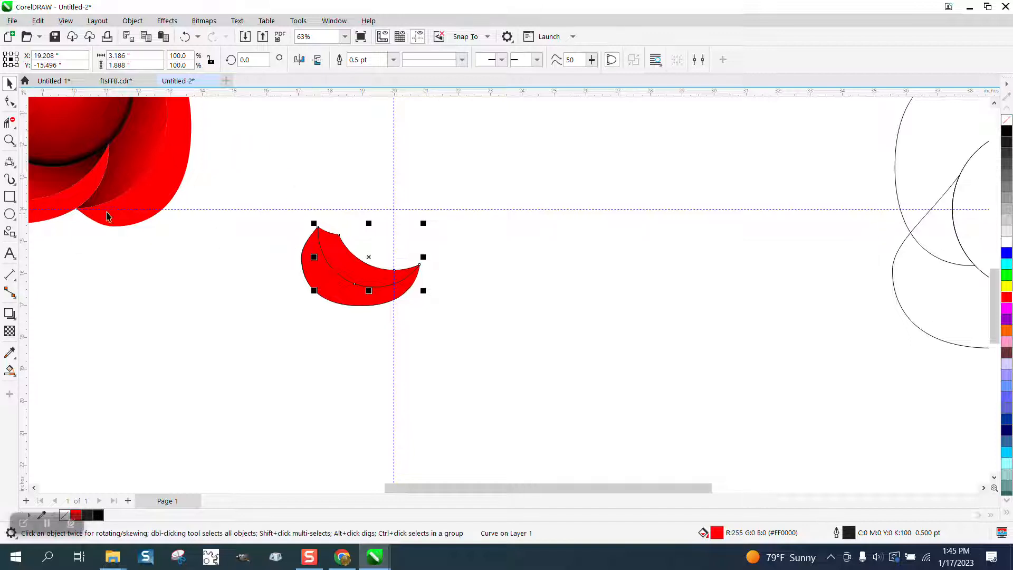
# Apply a linear red-to-black fountain fill to the petal's inner crescent, darkening diagonally toward its upper right edge
pyautogui.click(10, 140)
pyautogui.moveTo(298, 211); pyautogui.dragTo(527, 369)
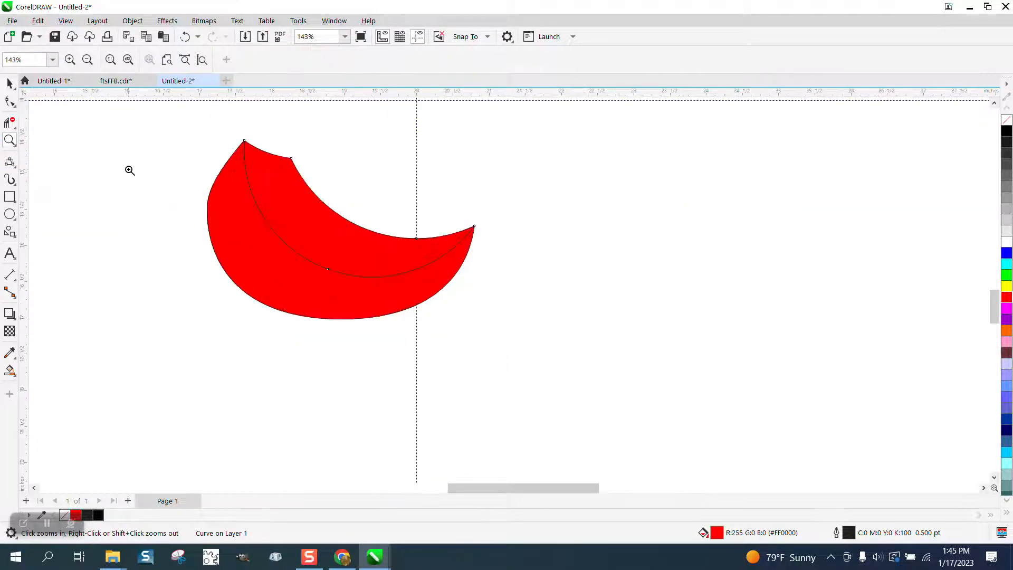
pyautogui.click(10, 84)
pyautogui.click(58, 88)
pyautogui.click(16, 376)
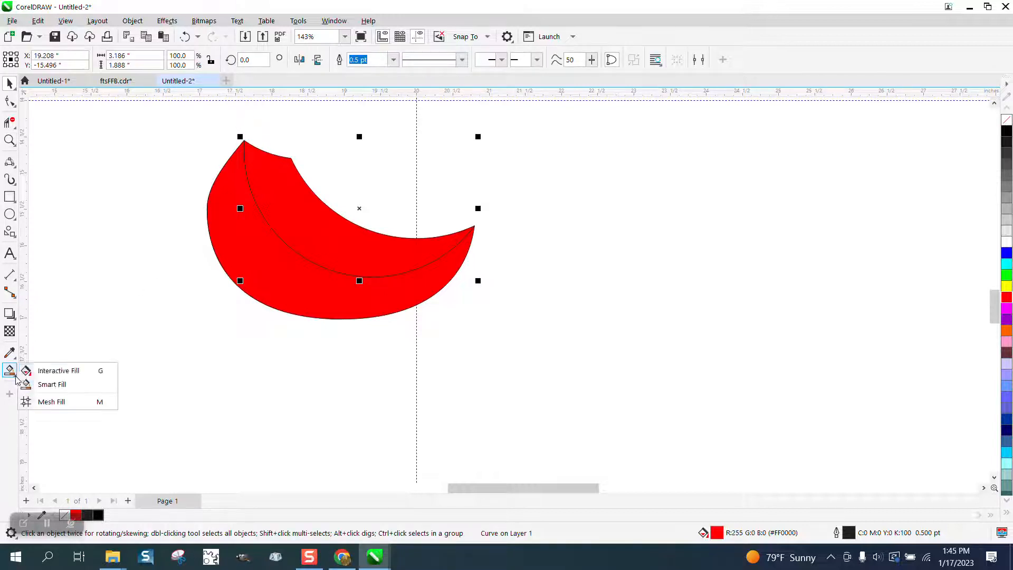
pyautogui.click(53, 370)
pyautogui.moveTo(315, 256); pyautogui.dragTo(399, 176)
pyautogui.moveTo(1006, 134); pyautogui.dragTo(387, 169)
pyautogui.moveTo(318, 252); pyautogui.dragTo(323, 245)
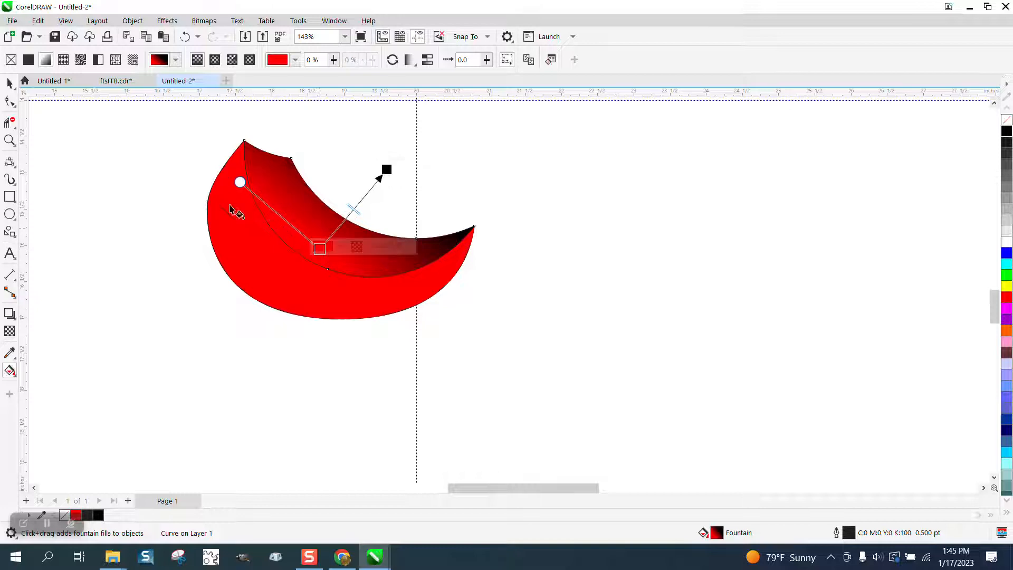
pyautogui.click(9, 83)
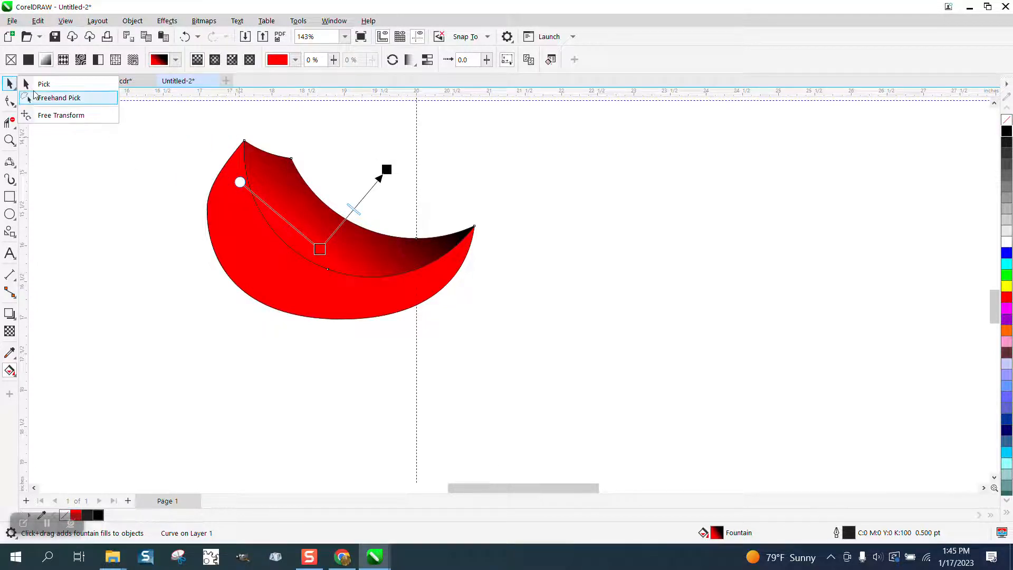
# Remove the outlines from all the petal pieces and group them into one petal
pyautogui.click(41, 83)
pyautogui.moveTo(169, 120); pyautogui.dragTo(689, 372)
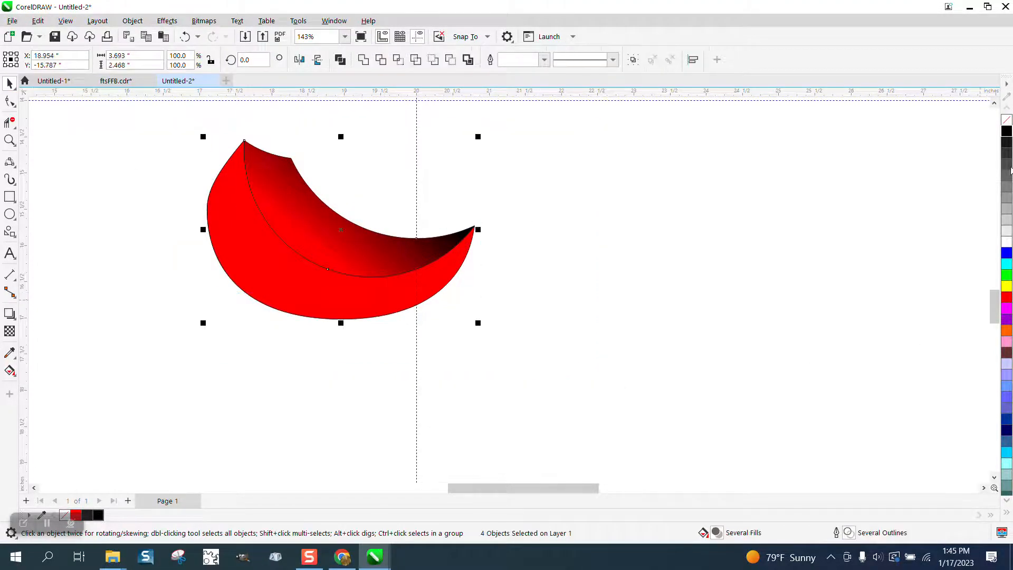
pyautogui.rightClick(1007, 121)
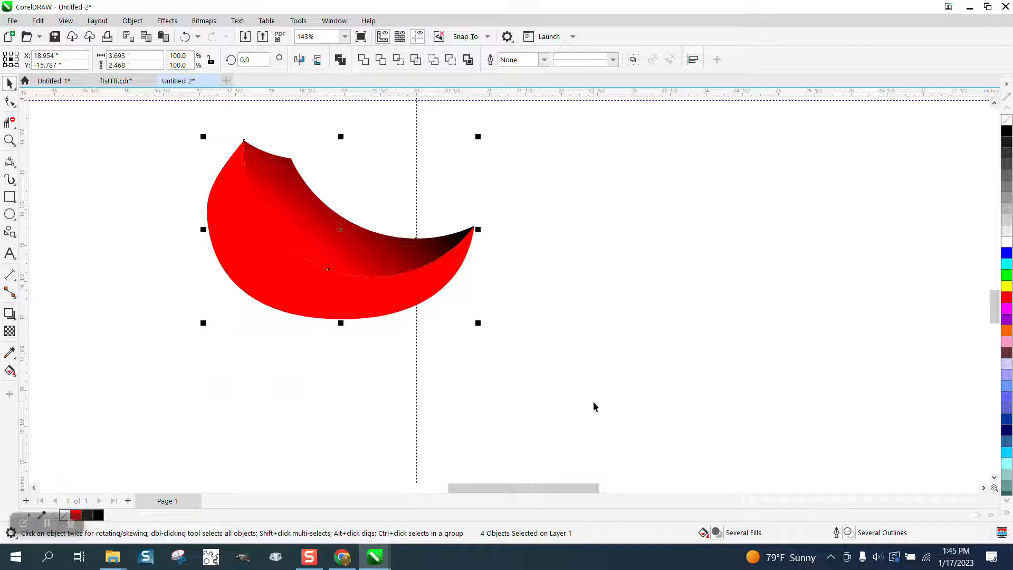
pyautogui.hotkey('ctrl', 'g')
# Try to ring the guideline intersection with copies of the grouped petal, each rotated by 90 degrees
pyautogui.scroll(-2, 583, 403)
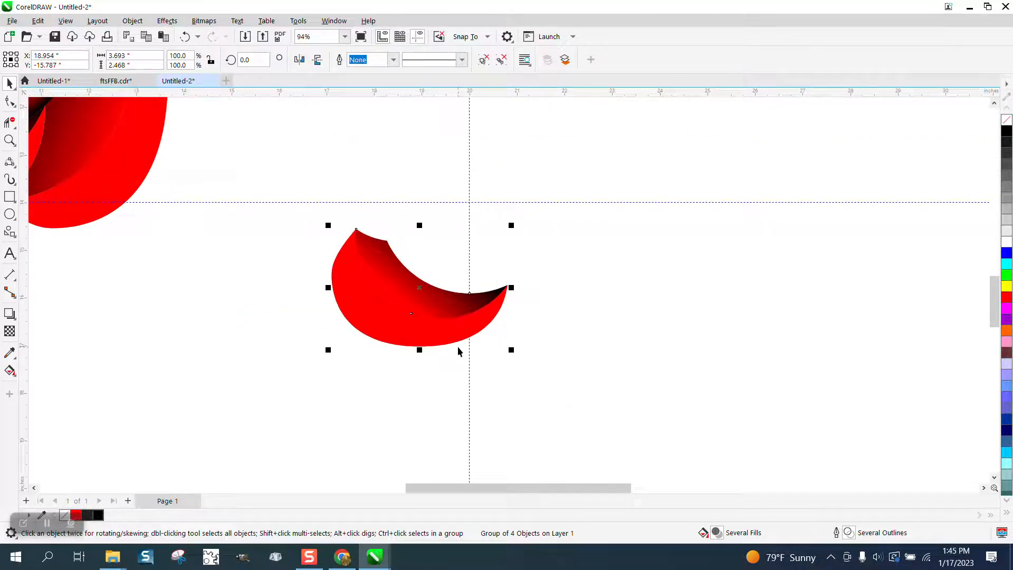
pyautogui.click(425, 301)
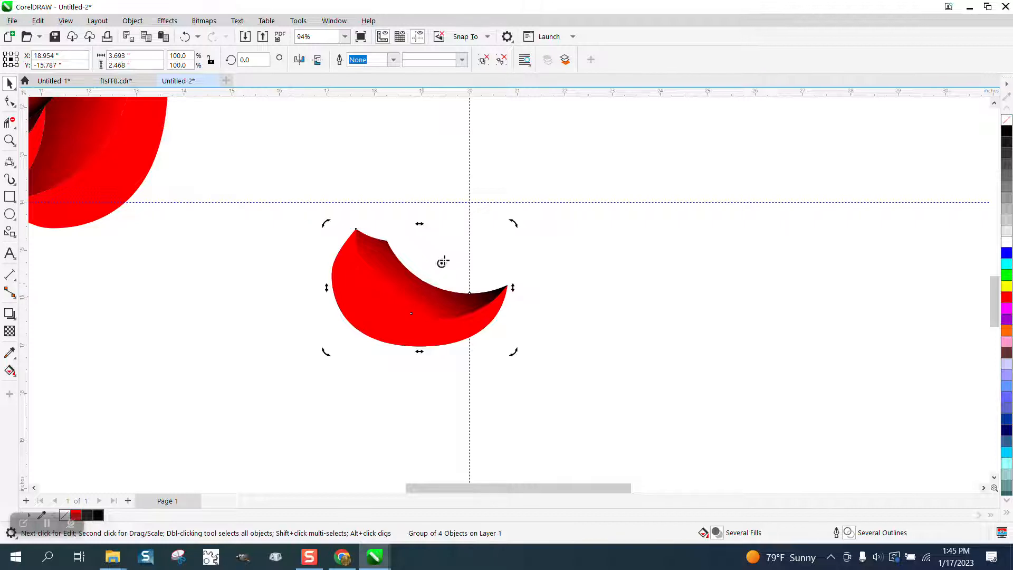
pyautogui.click(417, 308)
pyautogui.click(417, 309)
pyautogui.click(253, 59)
pyautogui.write('90')
pyautogui.press('Return')
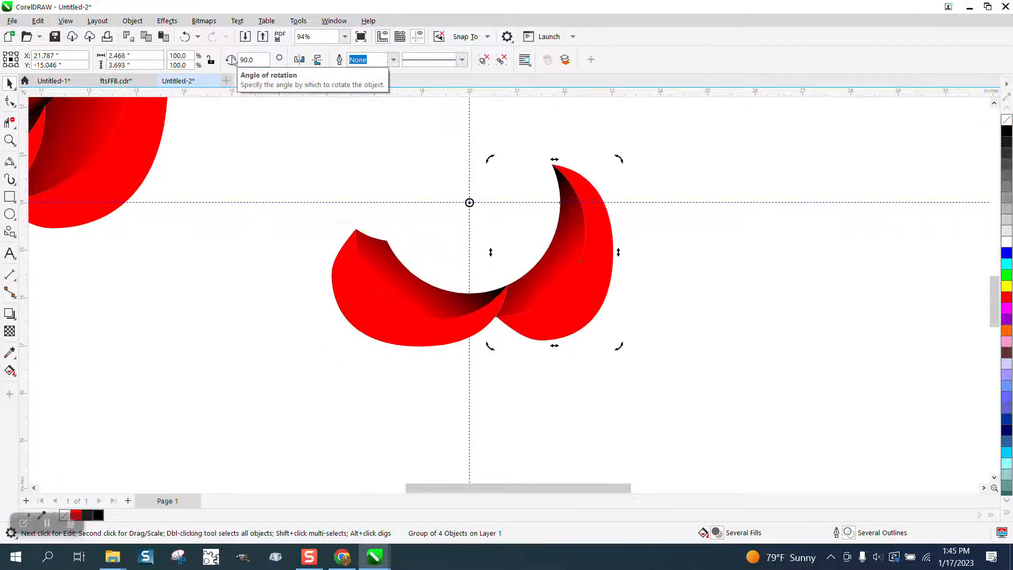
pyautogui.hotkey('ctrl', 'r')
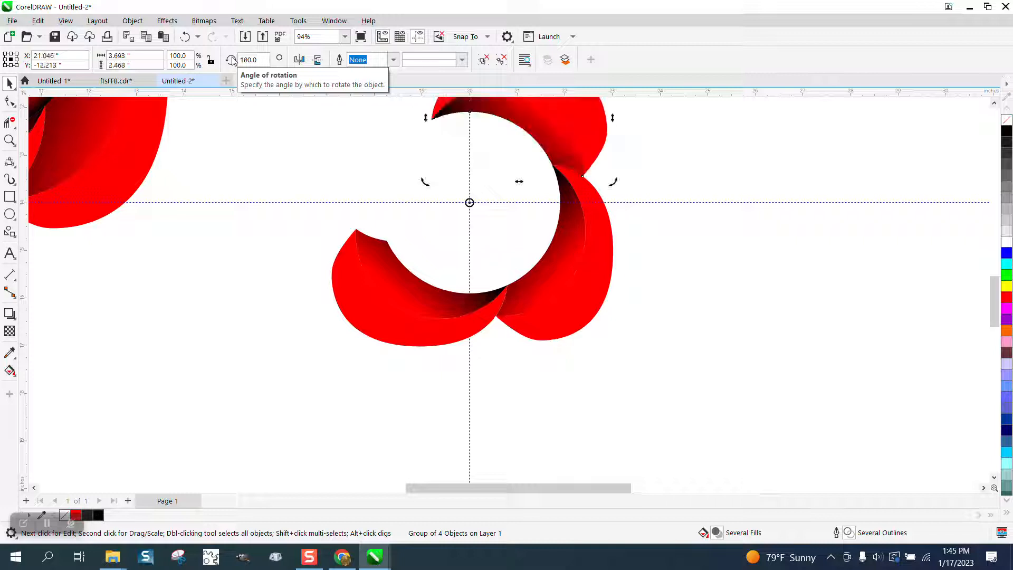
pyautogui.hotkey('ctrl', 'r')
pyautogui.scroll(-1, 367, 331)
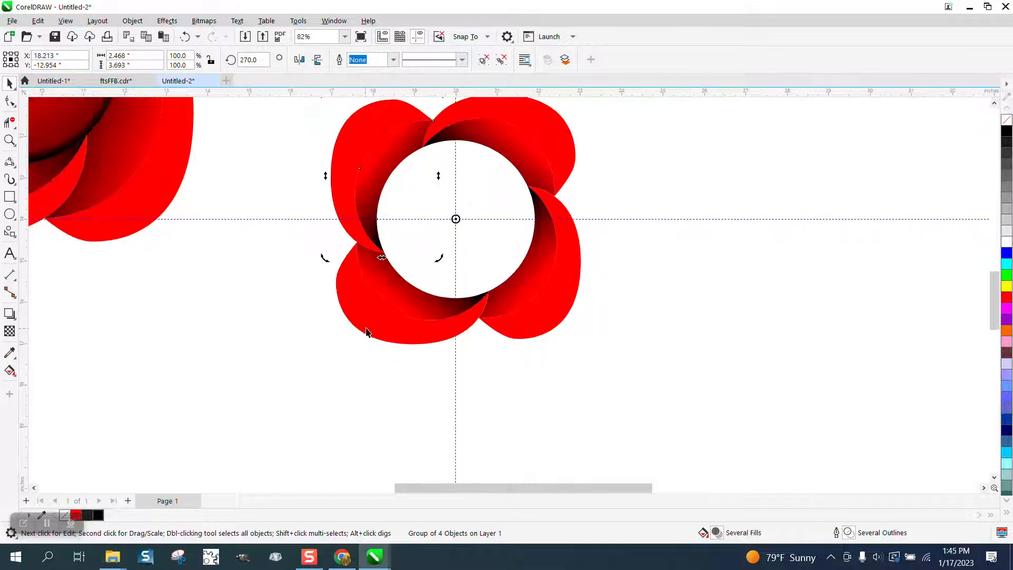
pyautogui.scroll(-2, 398, 355)
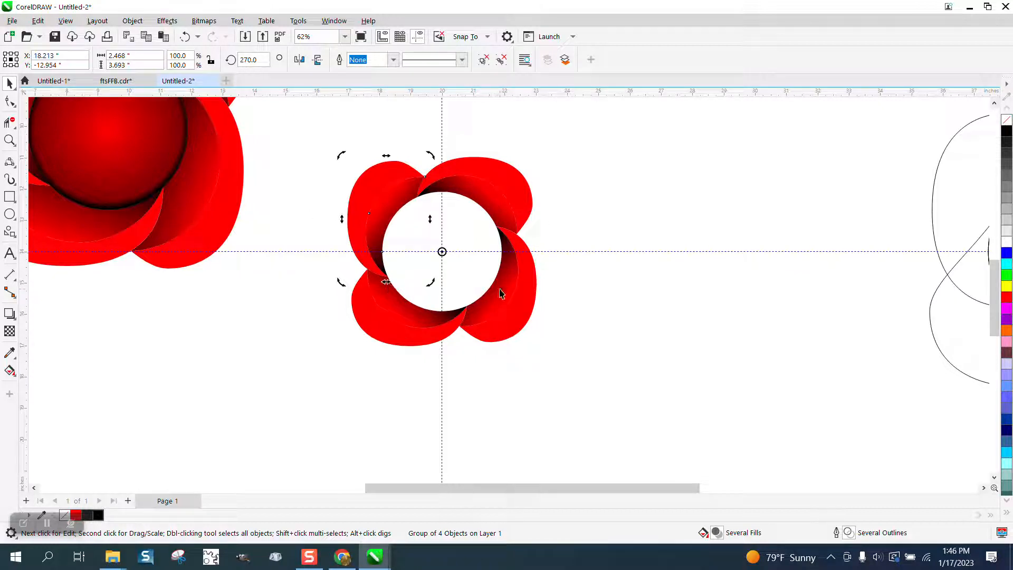
# Undo the rotated petal copies back to the single grouped petal
pyautogui.click(187, 36)
pyautogui.click(187, 37)
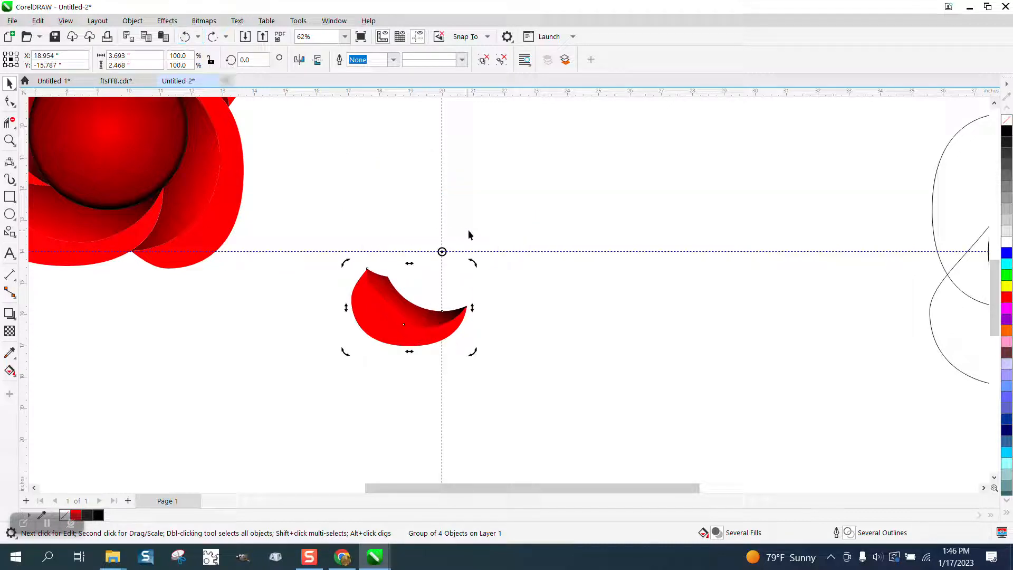
pyautogui.press('XF86Calculator')
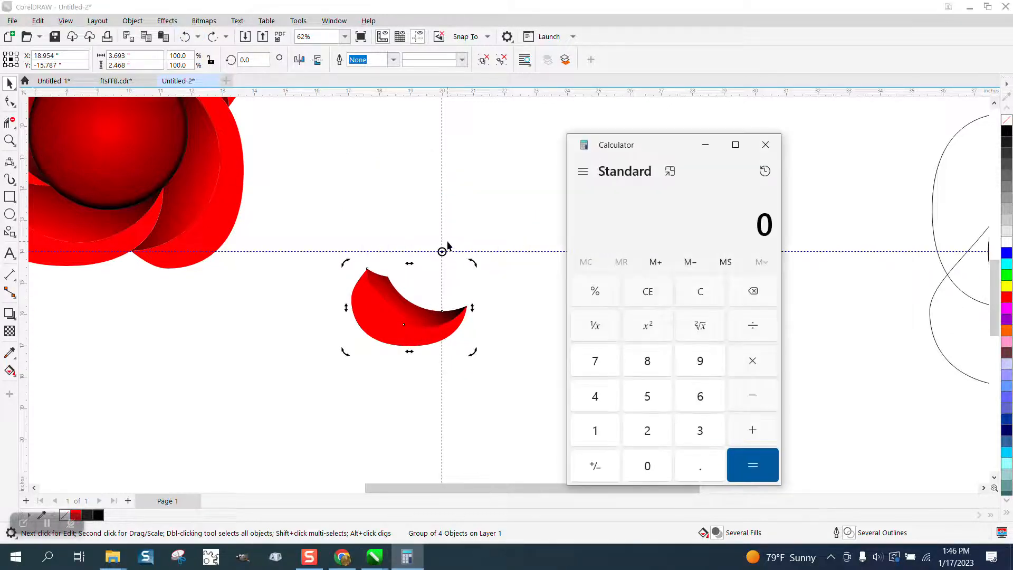
pyautogui.click(764, 145)
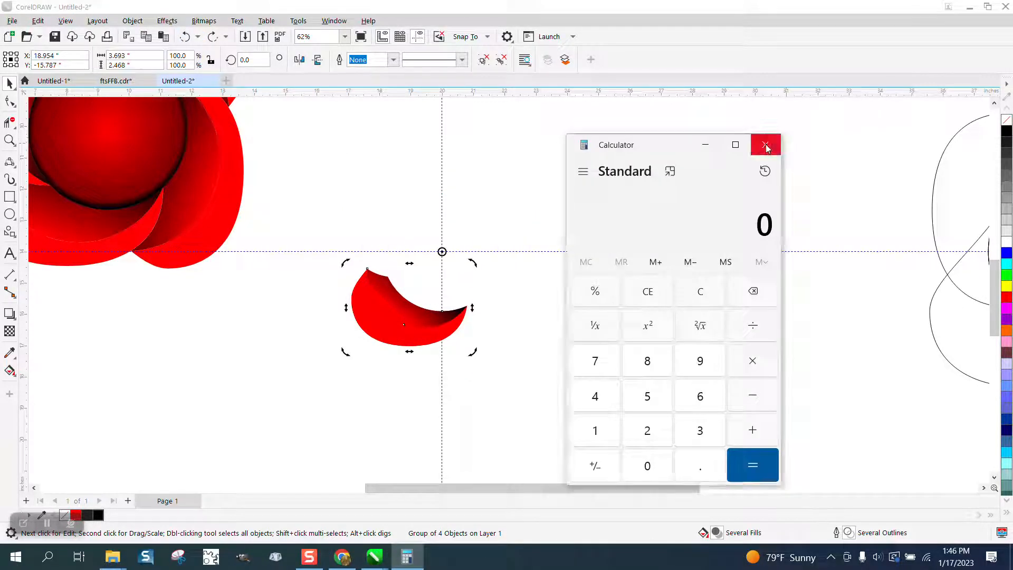
# Delete the grouped petal and undo the deletion
pyautogui.click(531, 317)
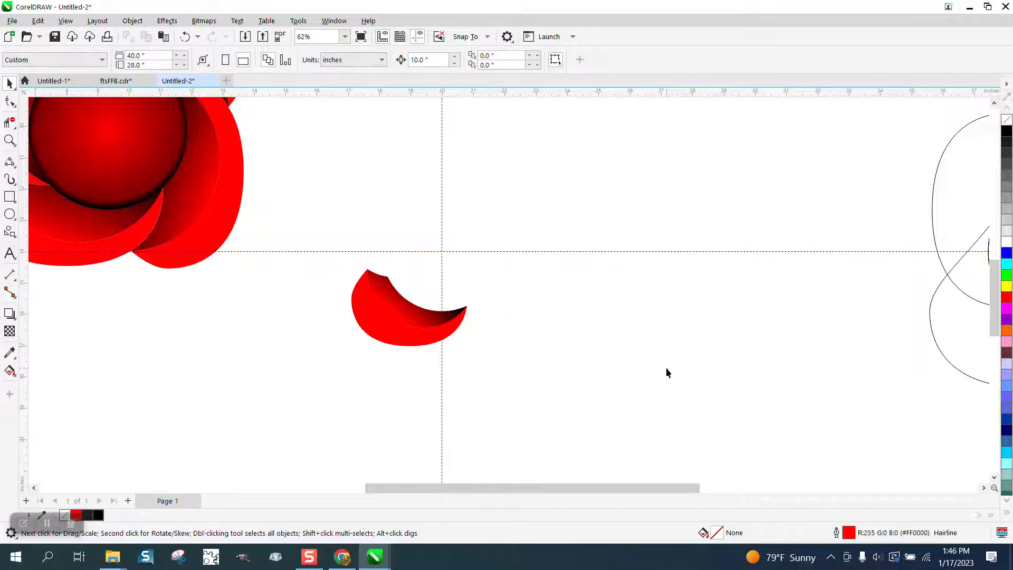
pyautogui.click(413, 328)
pyautogui.press('Delete')
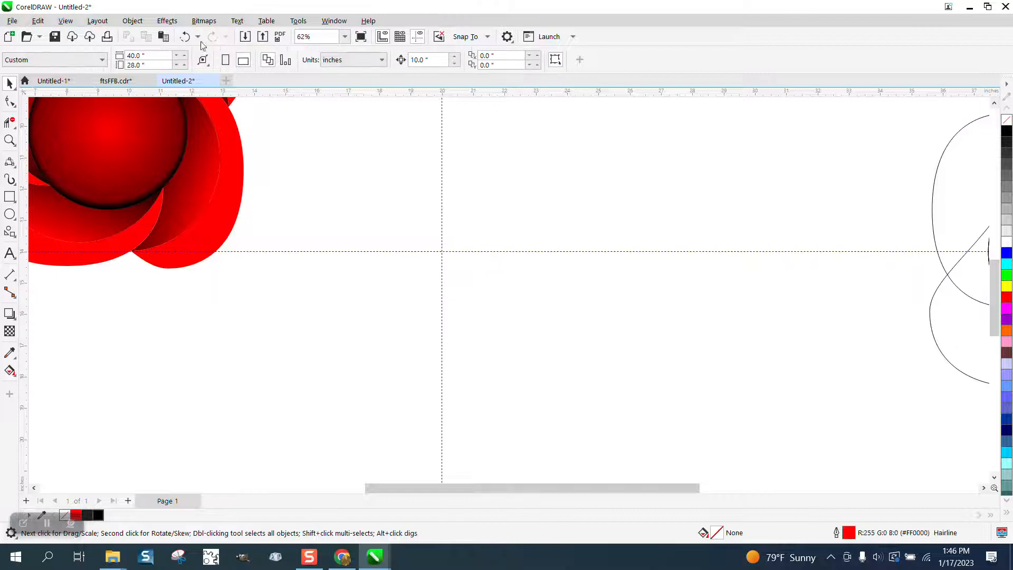
pyautogui.click(185, 36)
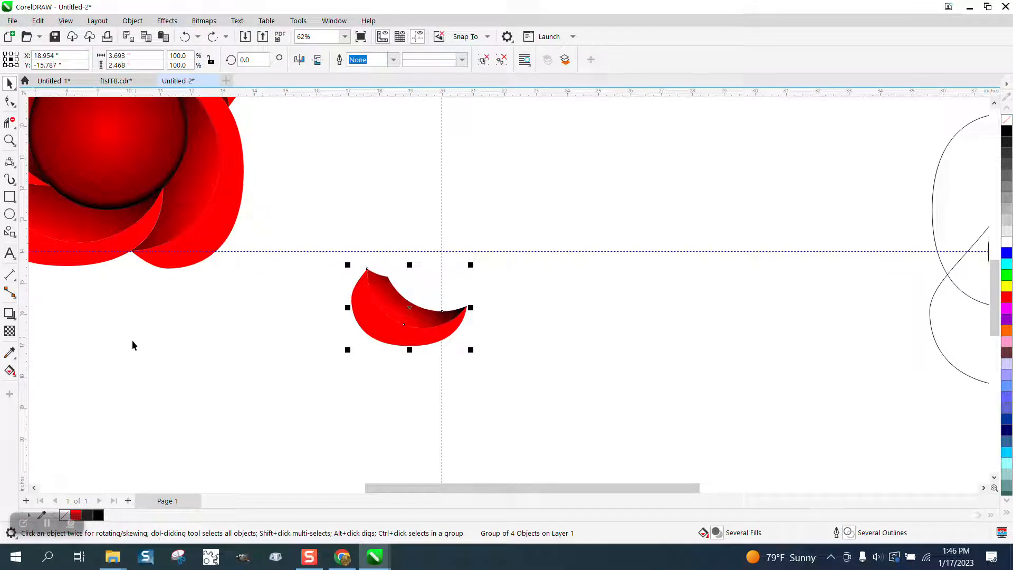
# Lengthen the inner crescent's fountain fill by moving its black end further up and right and its red start down and left
pyautogui.click(10, 370)
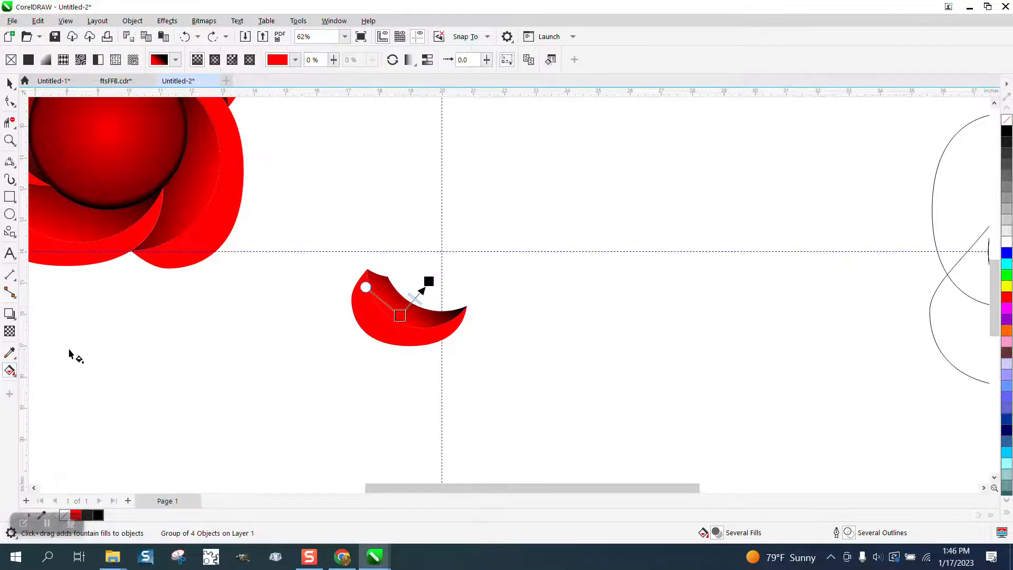
pyautogui.moveTo(427, 281); pyautogui.dragTo(437, 265)
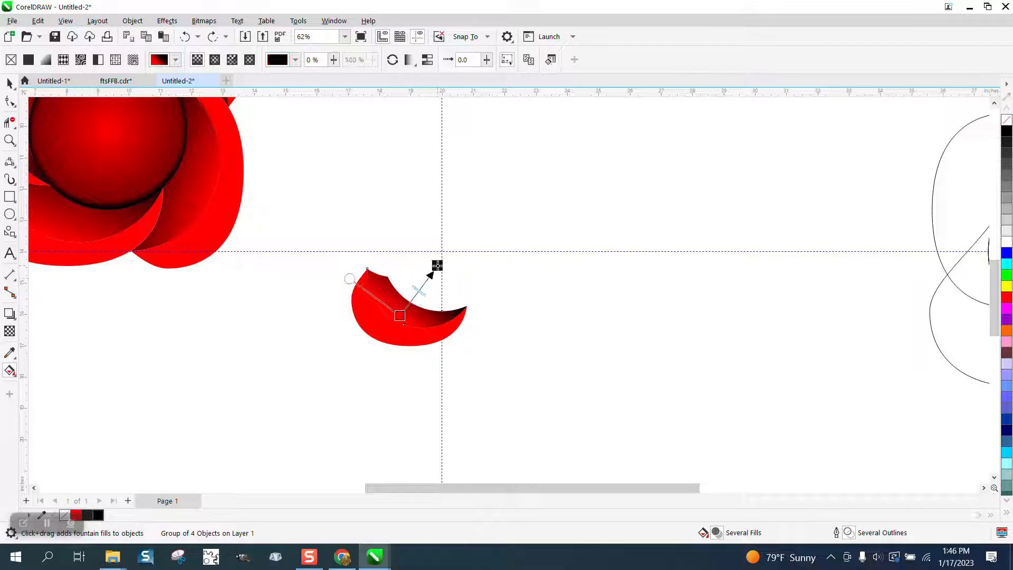
pyautogui.moveTo(400, 316); pyautogui.dragTo(387, 326)
pyautogui.click(9, 83)
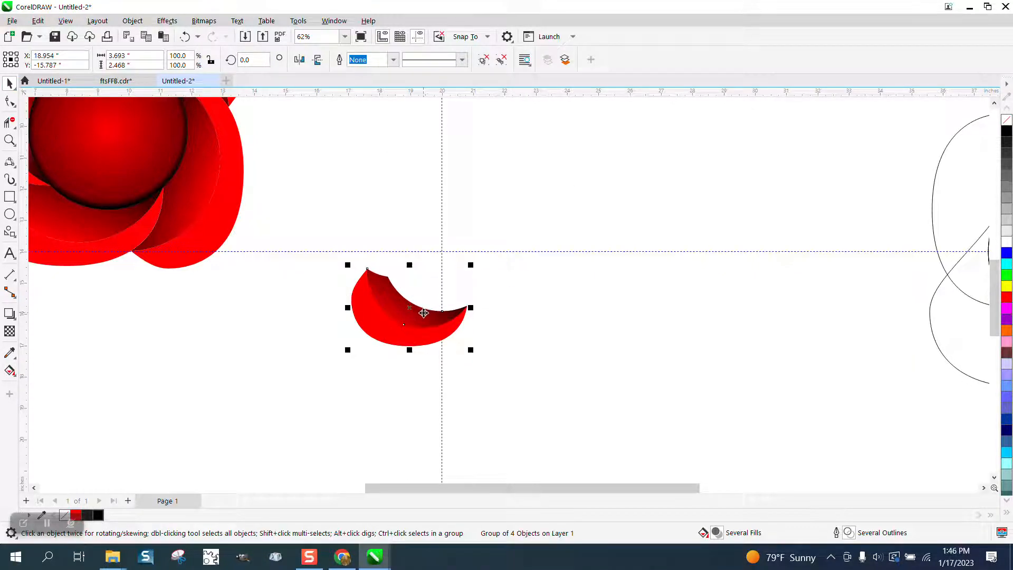
# Place a copy of the petal to the right of the original and delete that copy
pyautogui.click(454, 228)
pyautogui.moveTo(413, 304); pyautogui.dragTo(628, 307)
pyautogui.rightClick(628, 307)
pyautogui.press('Delete')
# Clone the original petal group
pyautogui.click(427, 319)
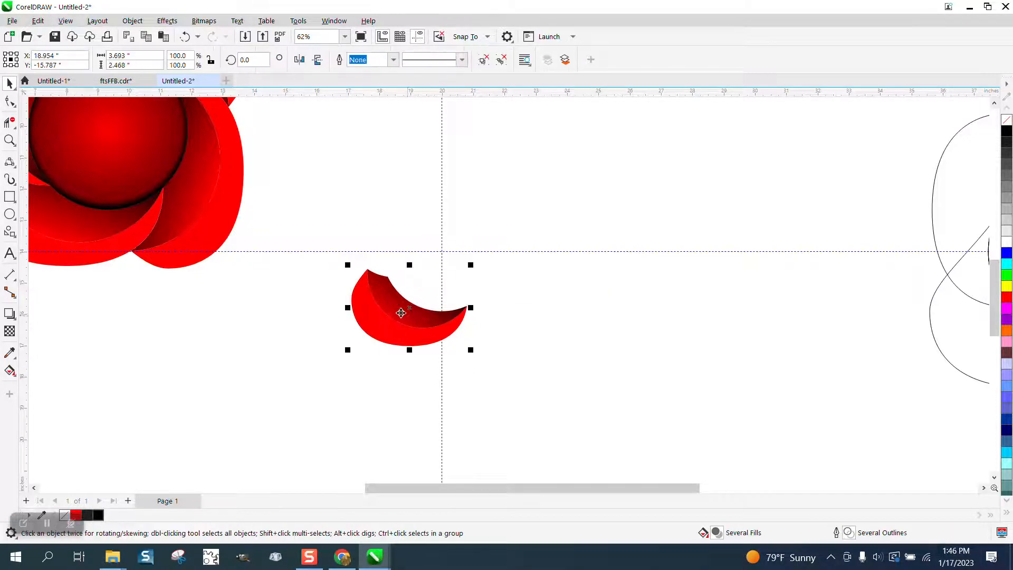
pyautogui.click(37, 21)
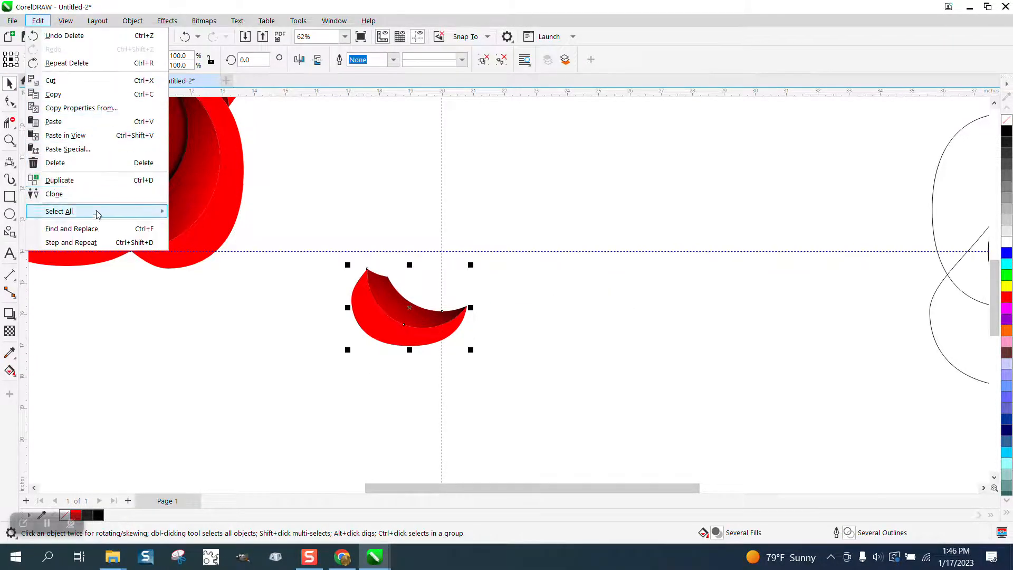
pyautogui.click(67, 194)
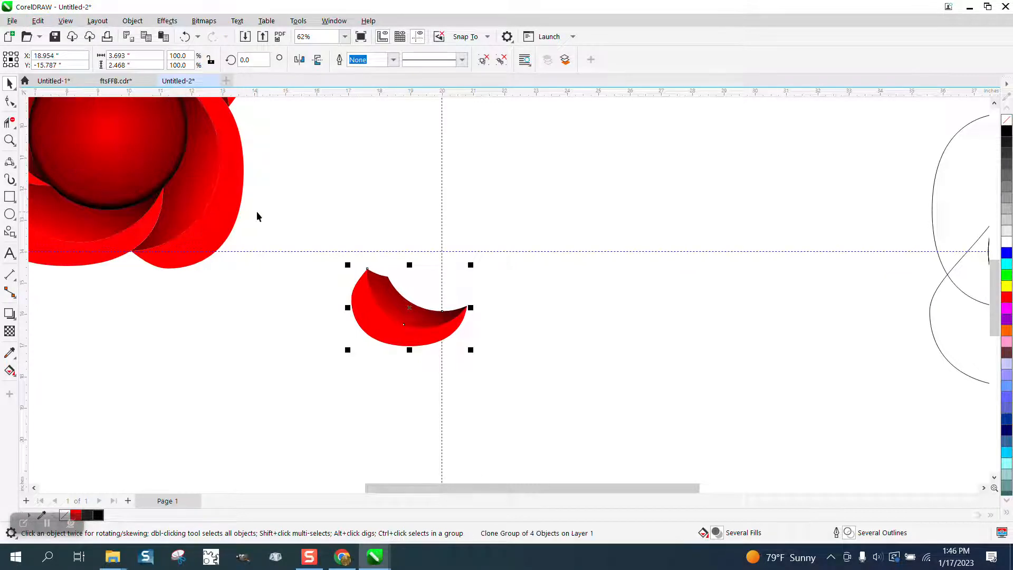
# Move the clone's rotation centre to the guideline intersection, rotate it 90 degrees, and repeat for a ring of four petals
pyautogui.click(418, 305)
pyautogui.moveTo(418, 305); pyautogui.dragTo(439, 251)
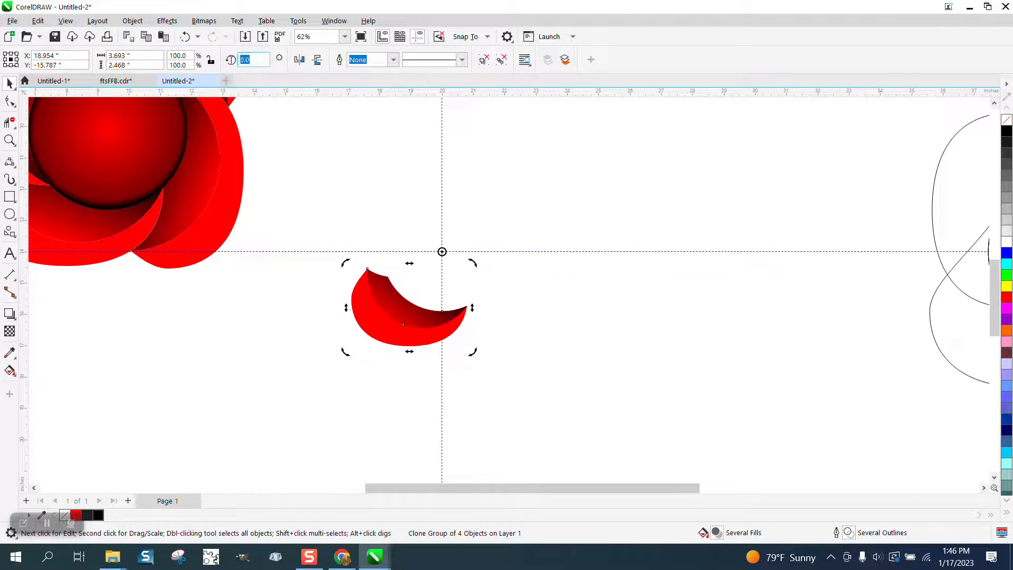
pyautogui.write('90')
pyautogui.press('Return')
pyautogui.hotkey('ctrl', 'd')
pyautogui.hotkey('ctrl', 'd')
pyautogui.click(633, 245)
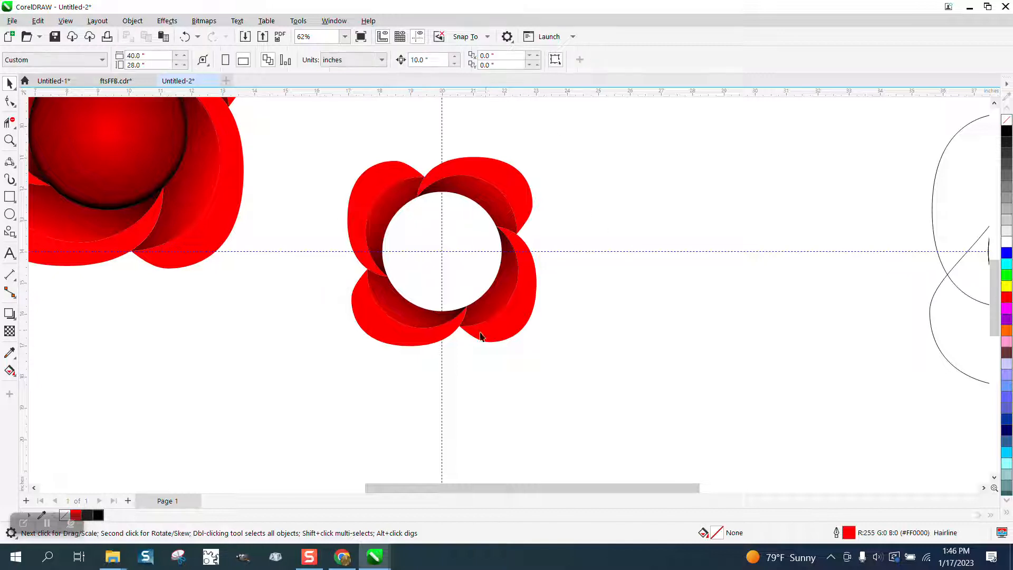
# Try shifting the red start of the original petal's fountain fill further outward, and return it to its former position
pyautogui.click(407, 344)
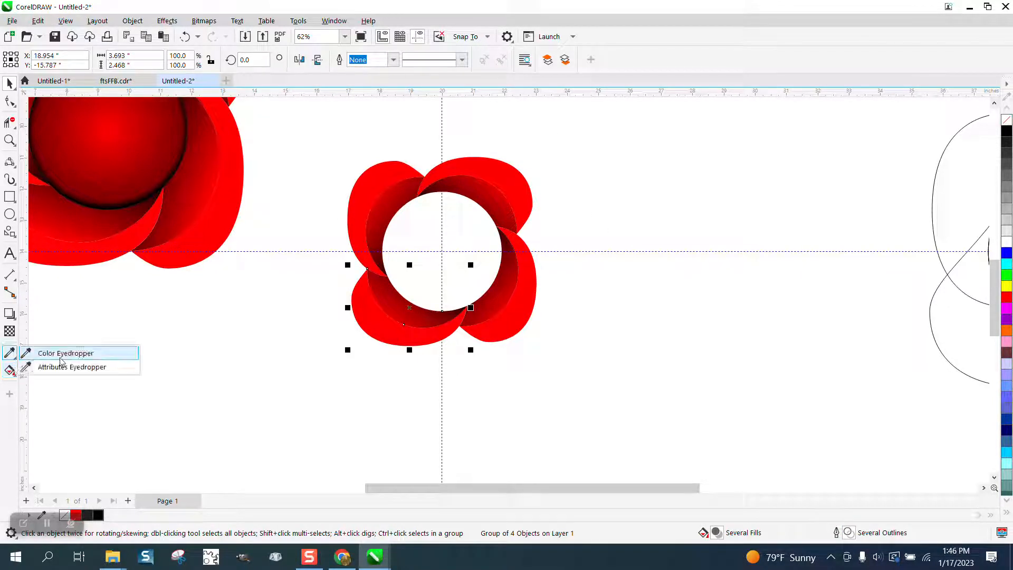
pyautogui.click(11, 370)
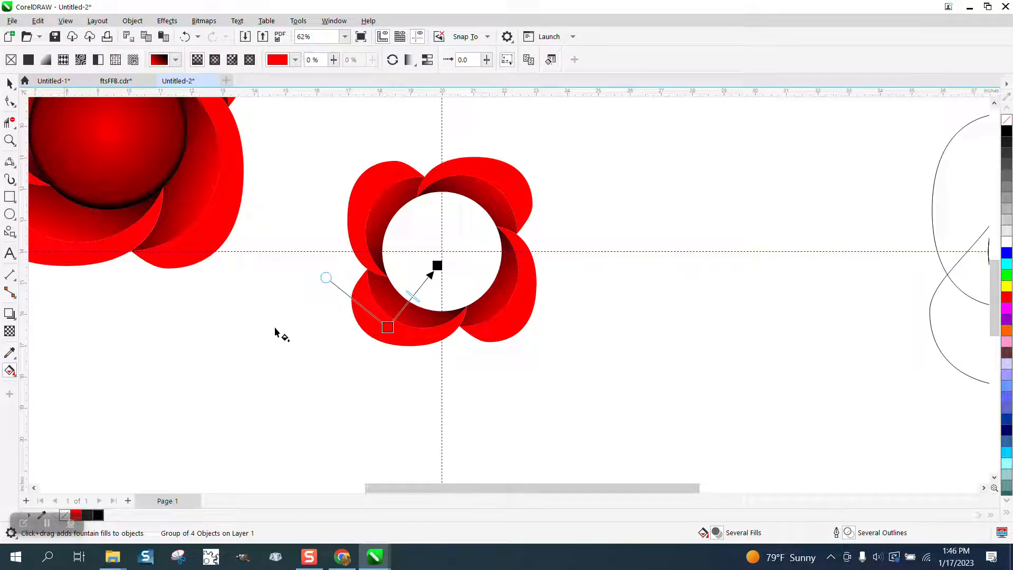
pyautogui.moveTo(387, 327); pyautogui.dragTo(379, 340)
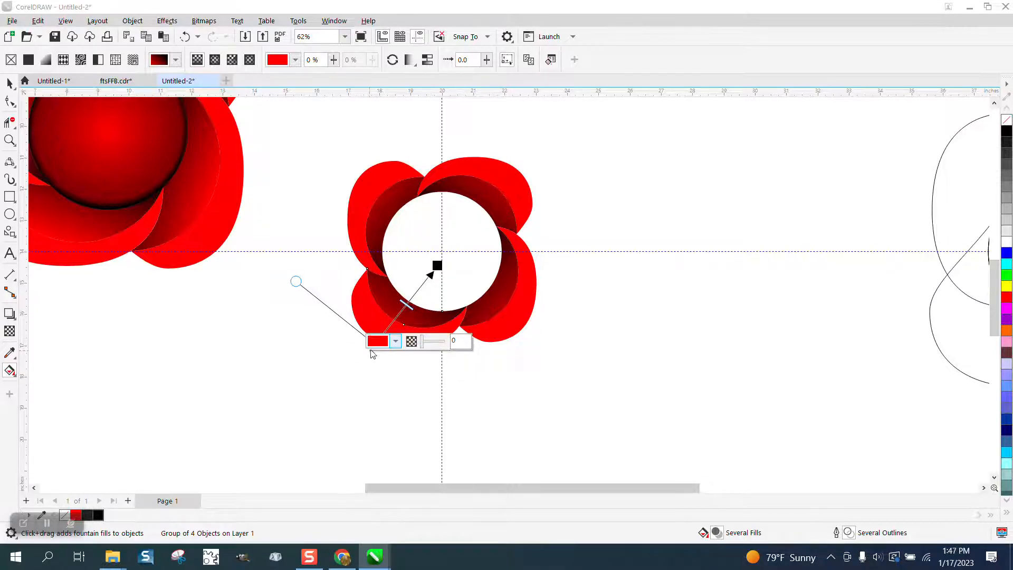
pyautogui.click(452, 362)
pyautogui.click(380, 339)
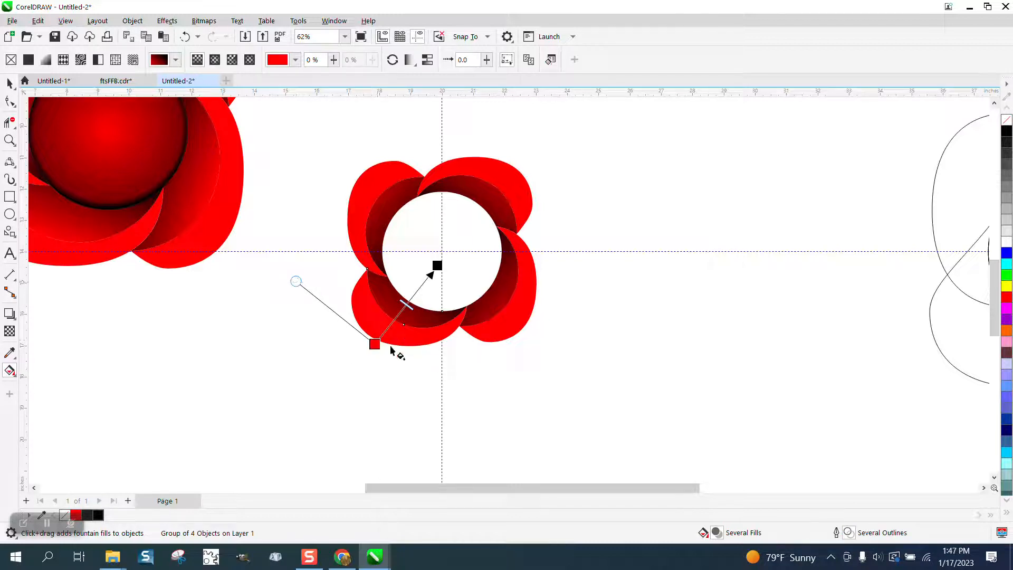
pyautogui.moveTo(374, 344); pyautogui.dragTo(385, 326)
pyautogui.click(10, 83)
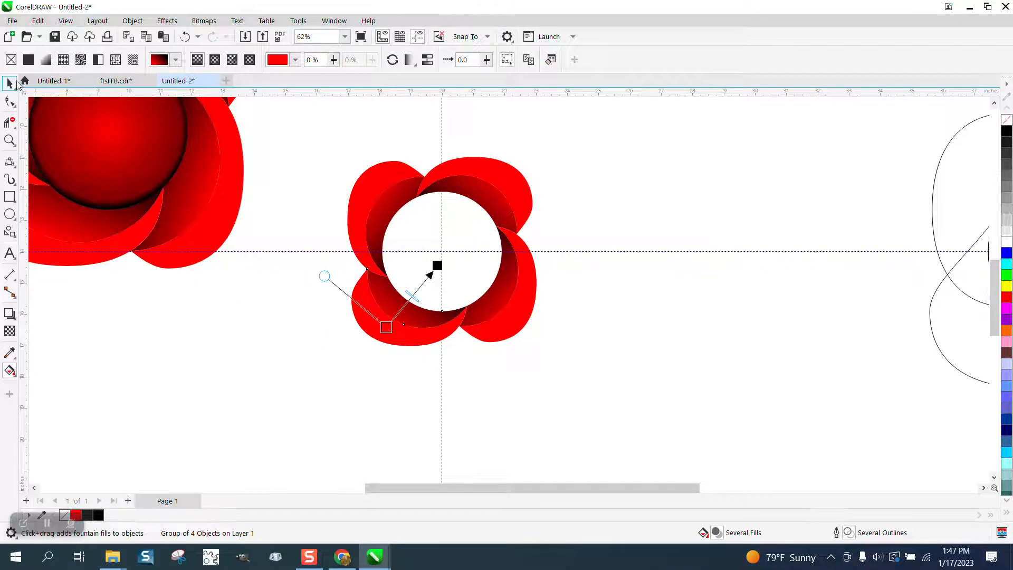
# Fill the empty circle in the middle of the flower with red using Smart Fill
pyautogui.click(582, 221)
pyautogui.click(12, 372)
pyautogui.click(39, 385)
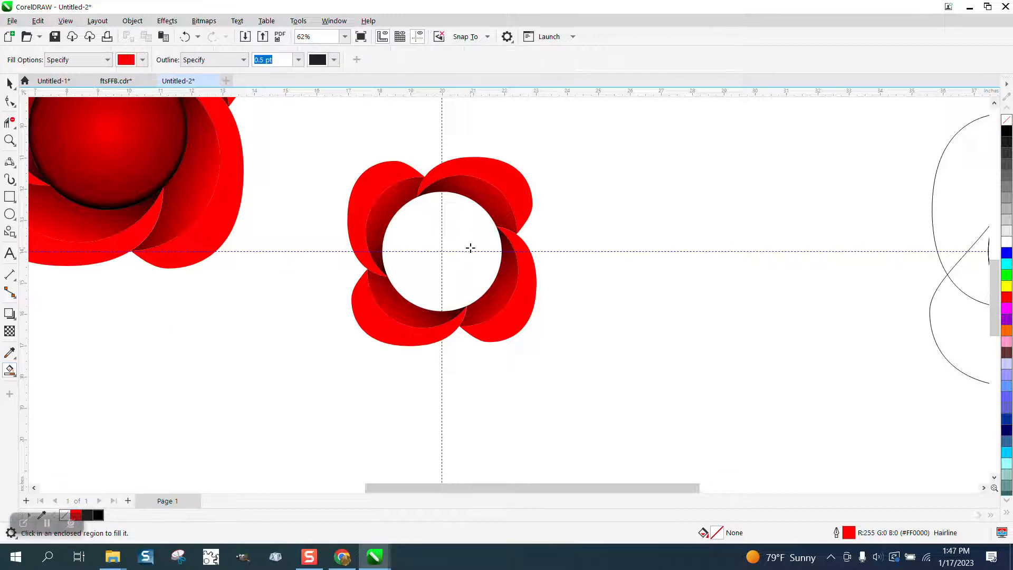
pyautogui.click(468, 234)
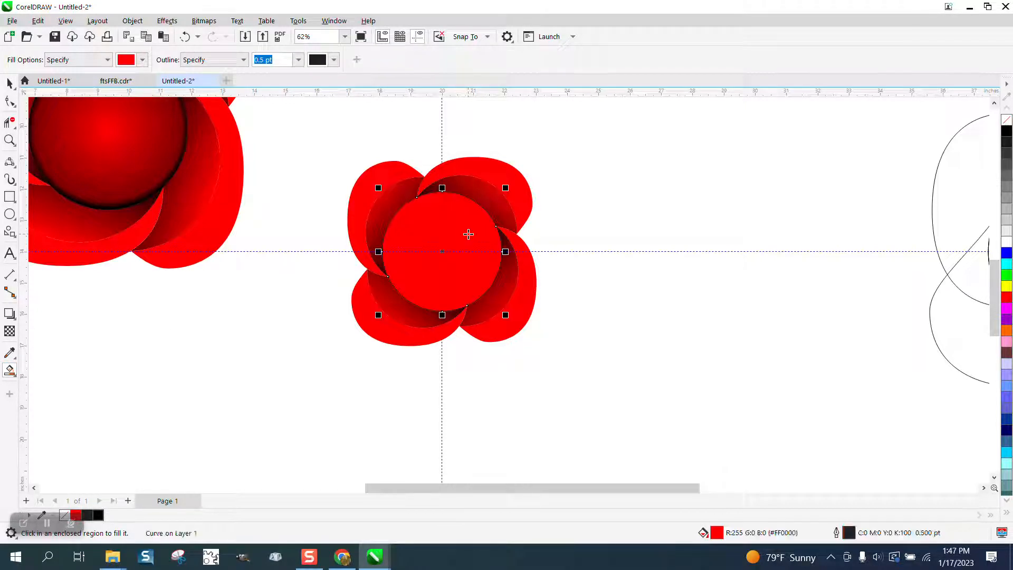
# Apply an elliptical fountain fill to the centre circle, spreading from its middle to its edge
pyautogui.click(11, 372)
pyautogui.click(40, 366)
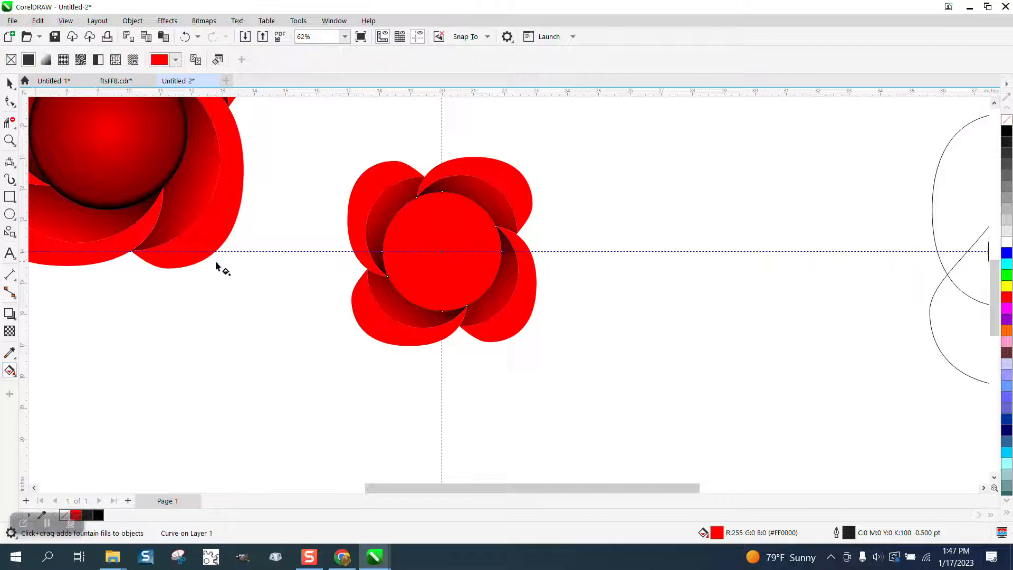
pyautogui.moveTo(399, 254); pyautogui.dragTo(460, 251)
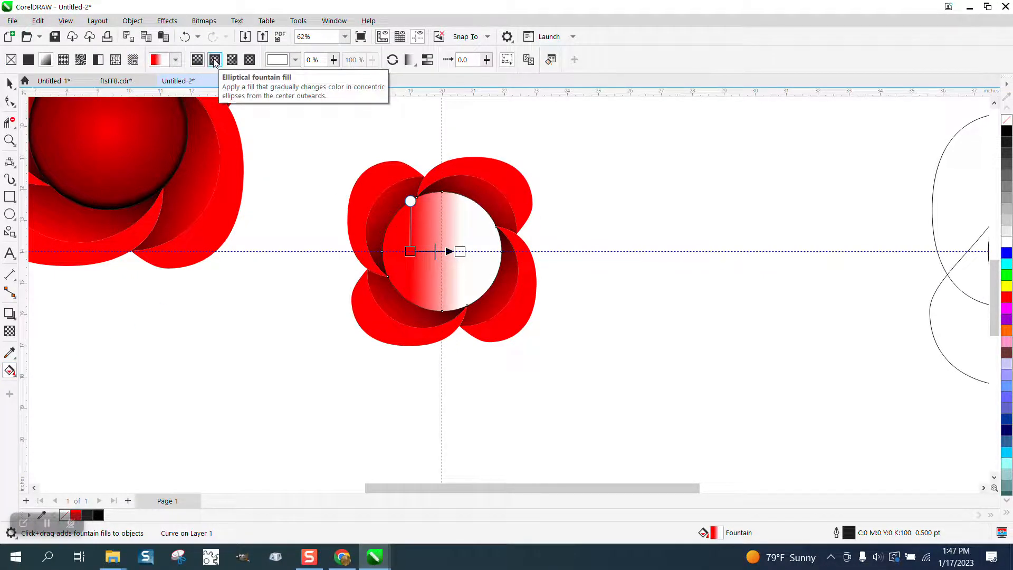
pyautogui.click(214, 61)
pyautogui.moveTo(434, 250); pyautogui.dragTo(501, 251)
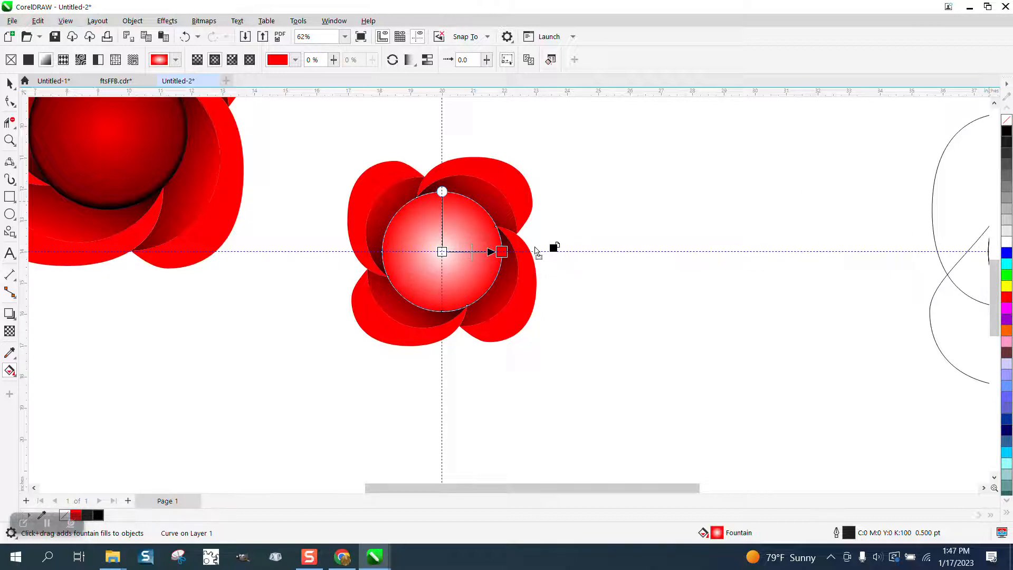
# Colour the elliptical fill black outside and red in the middle, shift its midpoint outward, and extend its black end slightly past the circle
pyautogui.moveTo(505, 251); pyautogui.dragTo(502, 252)
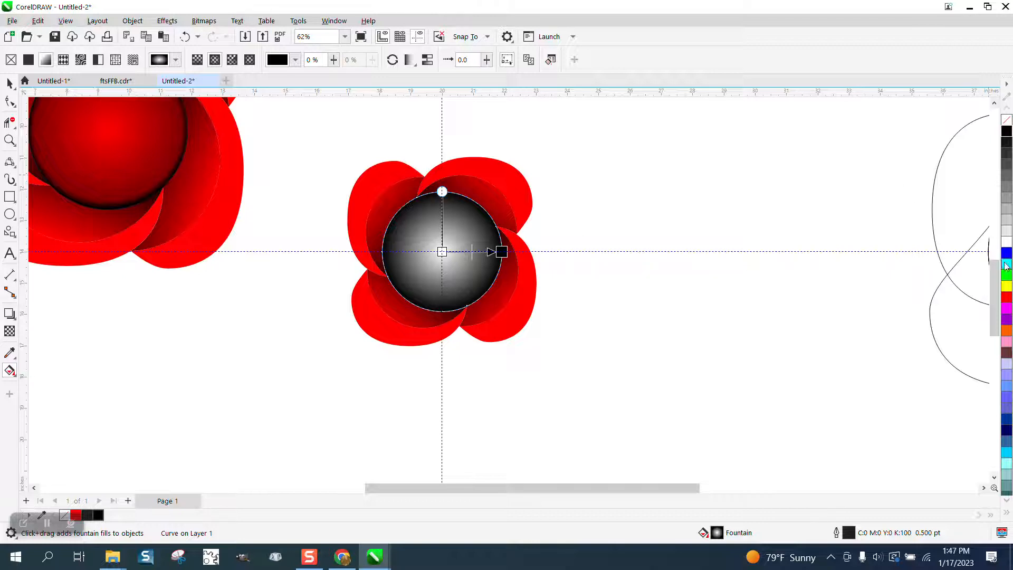
pyautogui.moveTo(983, 305); pyautogui.dragTo(478, 256)
pyautogui.click(501, 252)
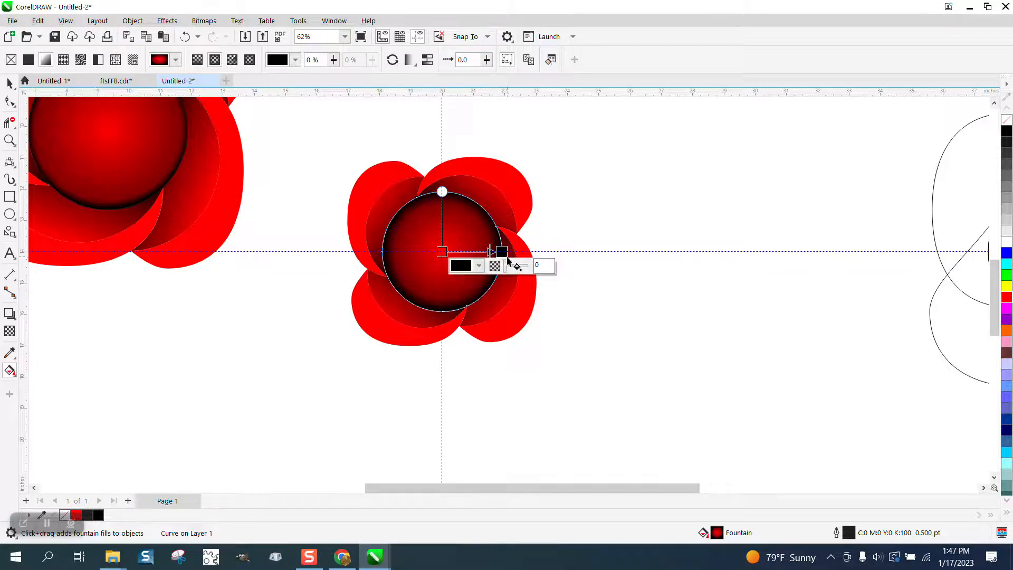
pyautogui.moveTo(501, 252); pyautogui.dragTo(509, 252)
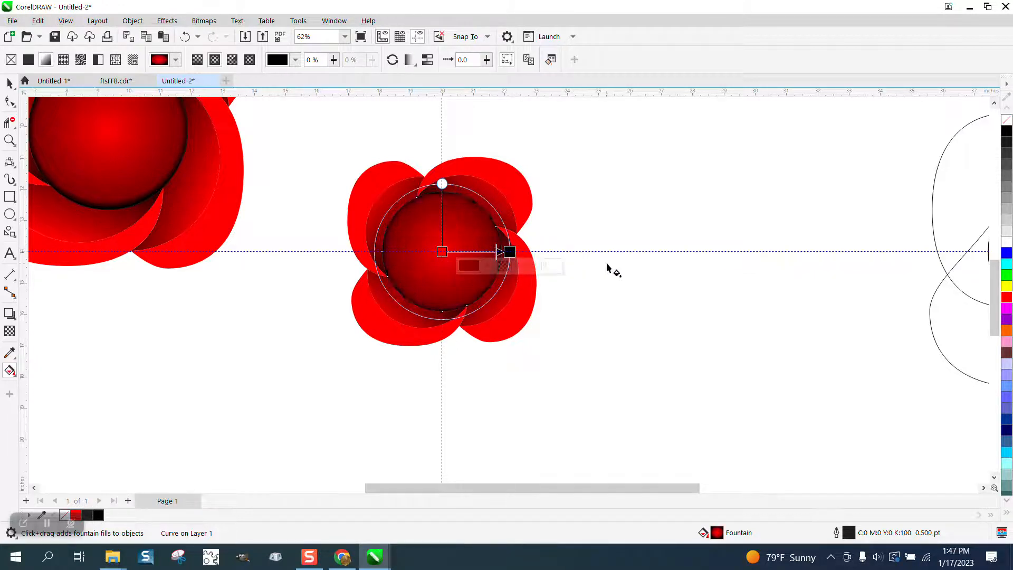
# Deselect the centre circle and examine the smaller flower's petals and shaded centre up close
pyautogui.click(10, 83)
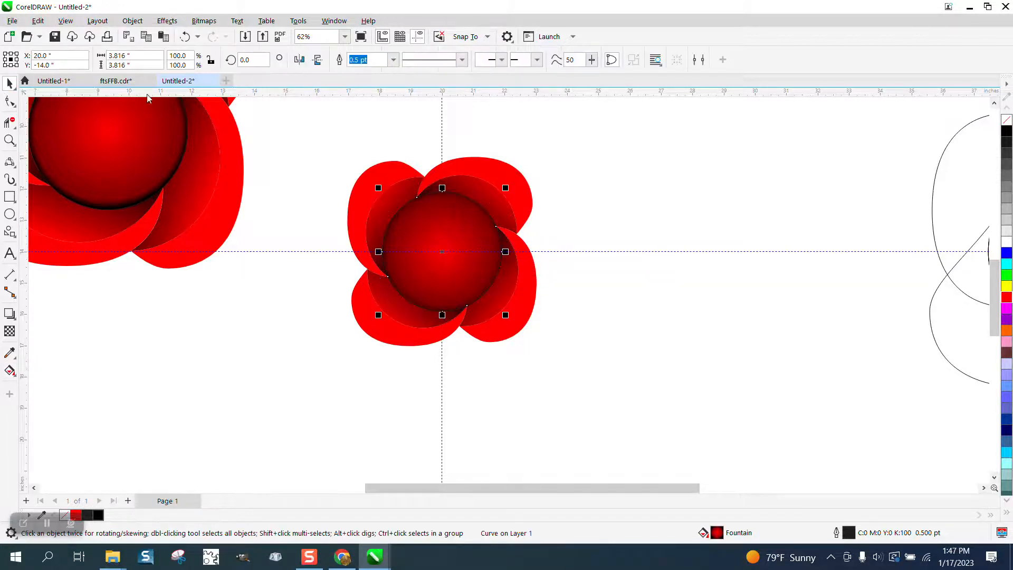
pyautogui.click(523, 150)
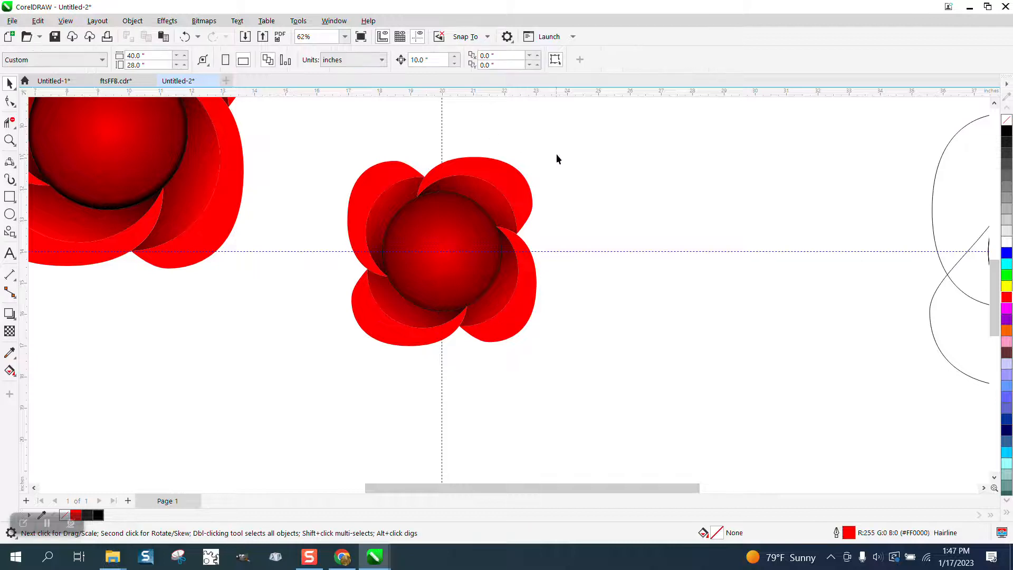
pyautogui.click(10, 140)
pyautogui.moveTo(349, 159); pyautogui.dragTo(676, 382)
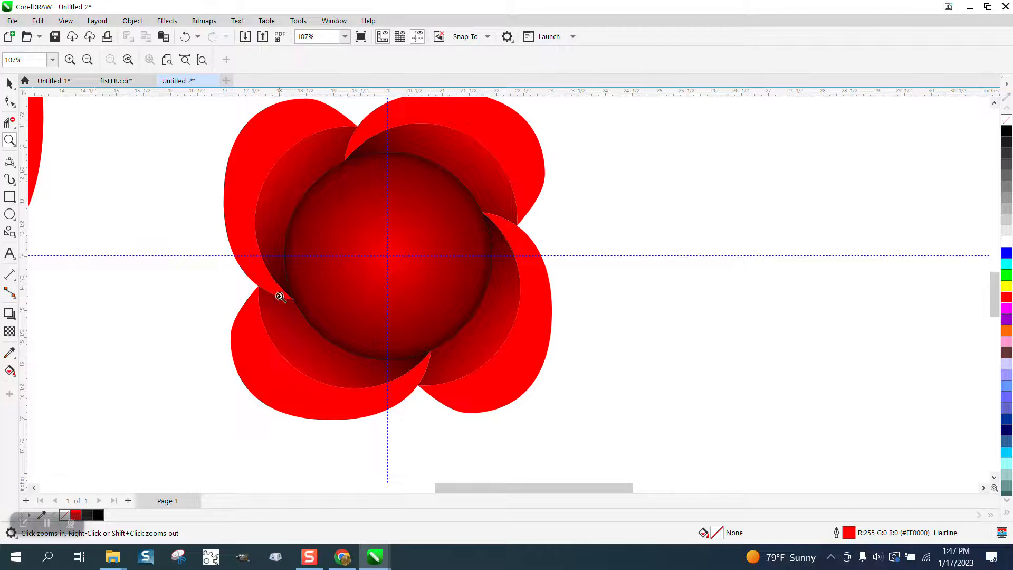
# Examine the unfilled petal-and-circle construction outlines and compare them with the larger red flower's overlapping petals
pyautogui.rightClick(303, 232)
pyautogui.rightClick(332, 219)
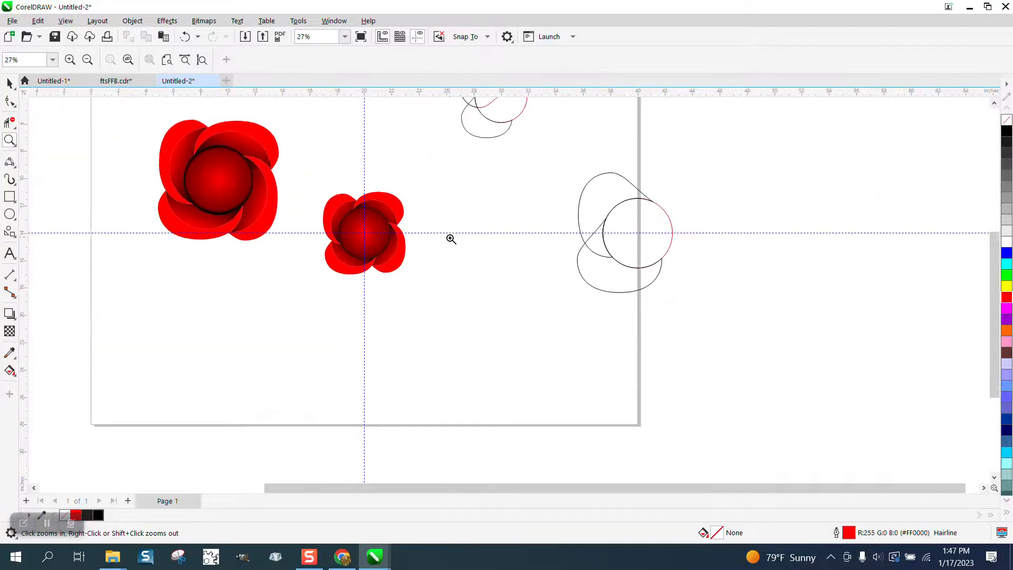
pyautogui.scroll(-1, 470, 245)
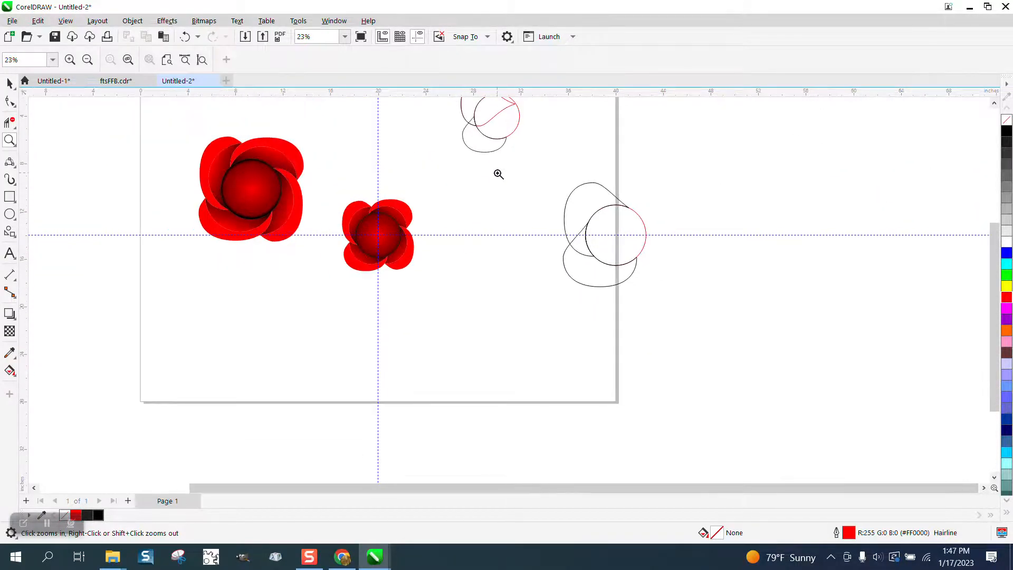
pyautogui.scroll(-1, 480, 158)
pyautogui.scroll(7, 583, 201)
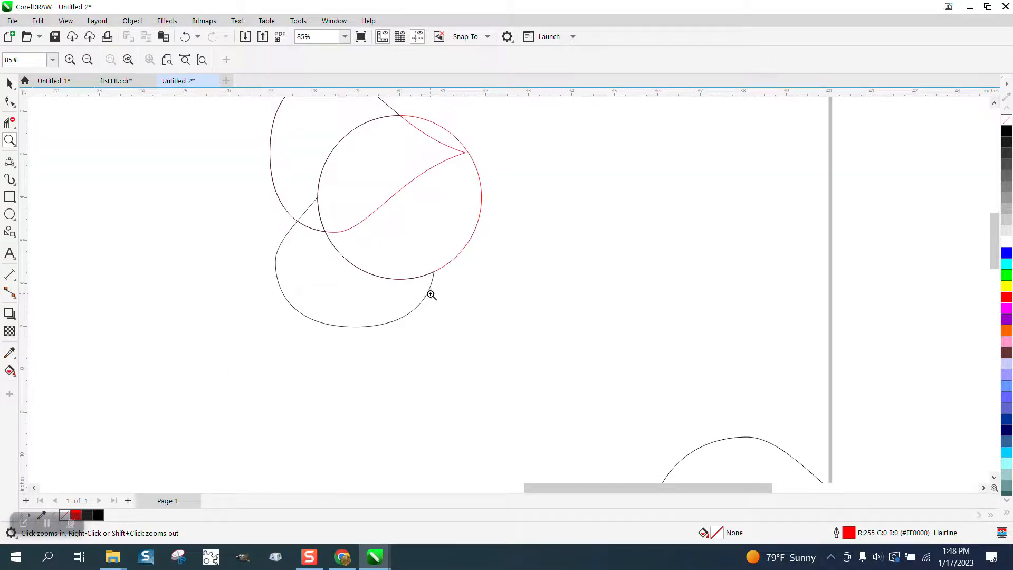
pyautogui.scroll(-2, 407, 276)
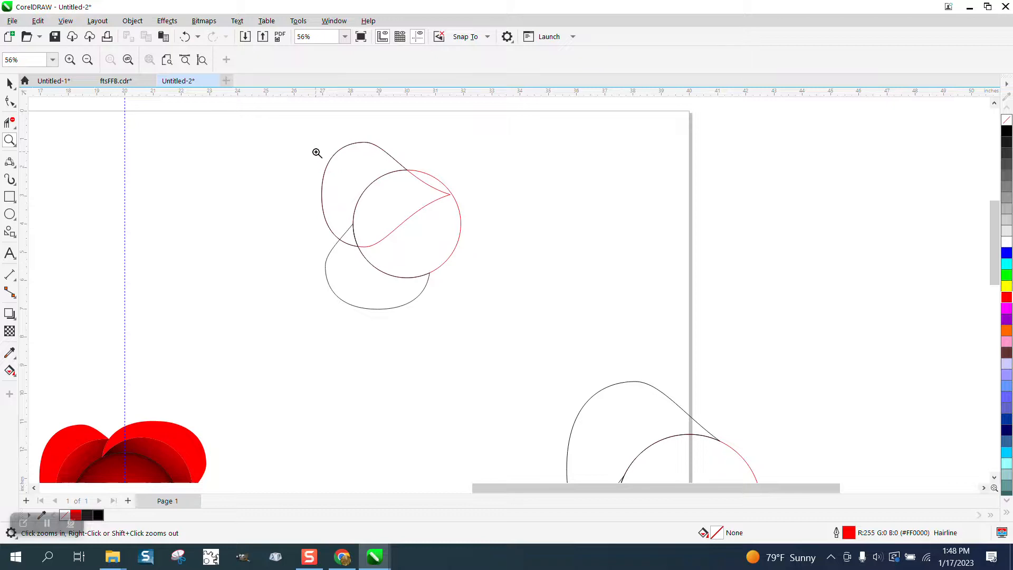
pyautogui.moveTo(509, 329); pyautogui.dragTo(509, 329)
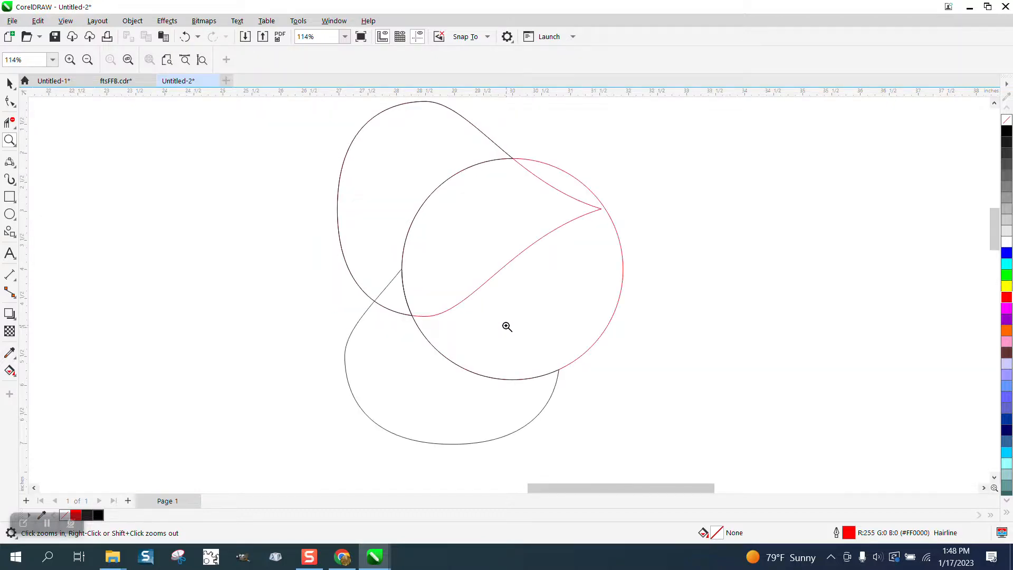
pyautogui.scroll(-8, 476, 309)
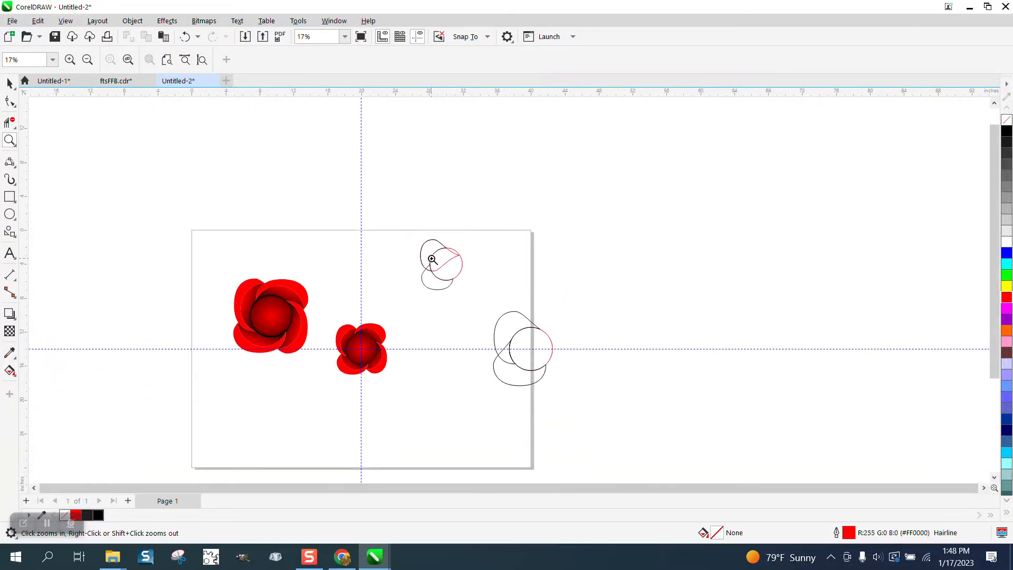
pyautogui.scroll(6, 328, 347)
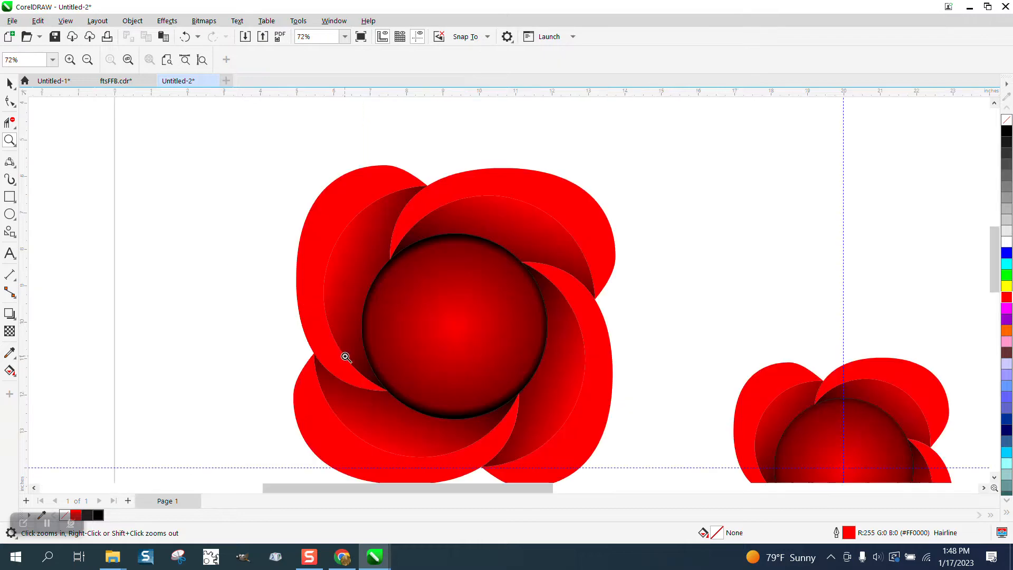